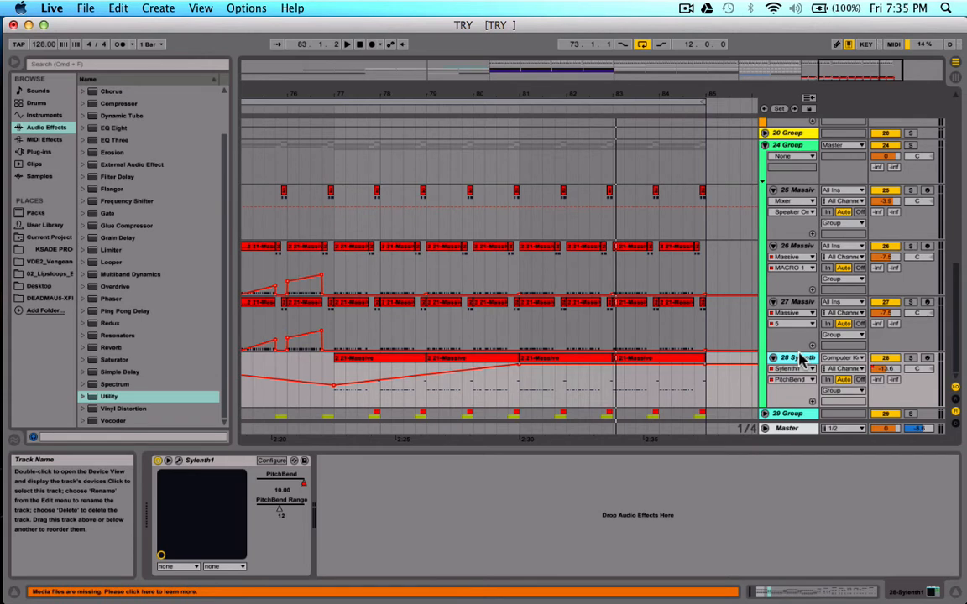
Solo the 28 Sylenth track and audition it briefly from bar 65.
{"action": "scroll", "coordinate": [577, 315], "scroll_direction": "left", "scroll_amount": 10}
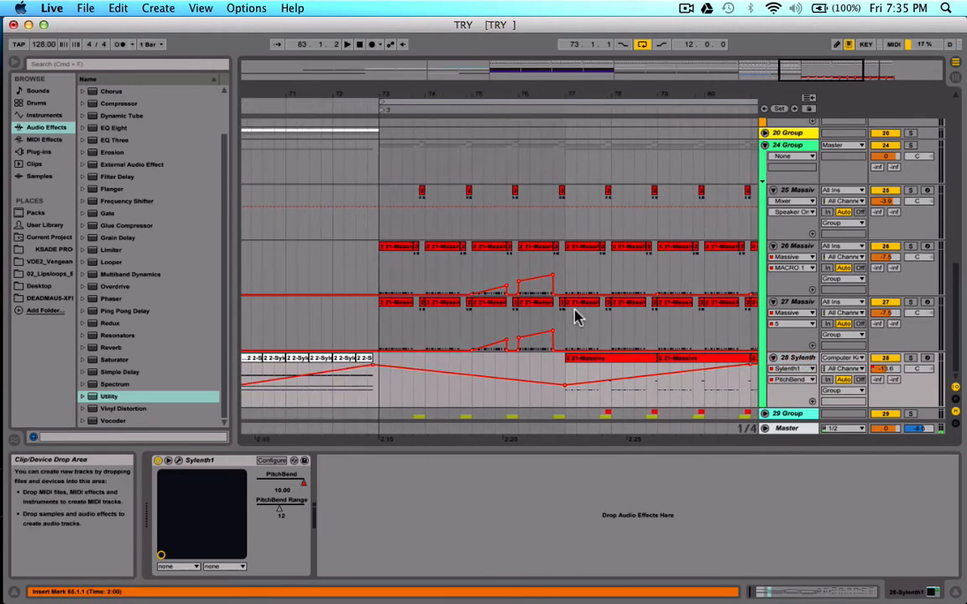
{"action": "scroll", "coordinate": [577, 315], "scroll_direction": "left", "scroll_amount": 10}
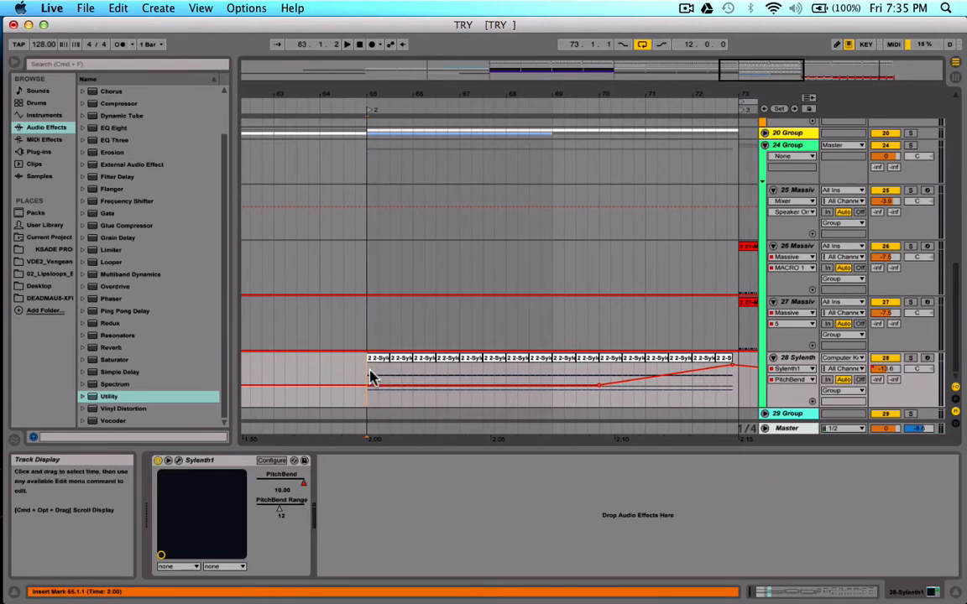
{"action": "left_click", "coordinate": [910, 358]}
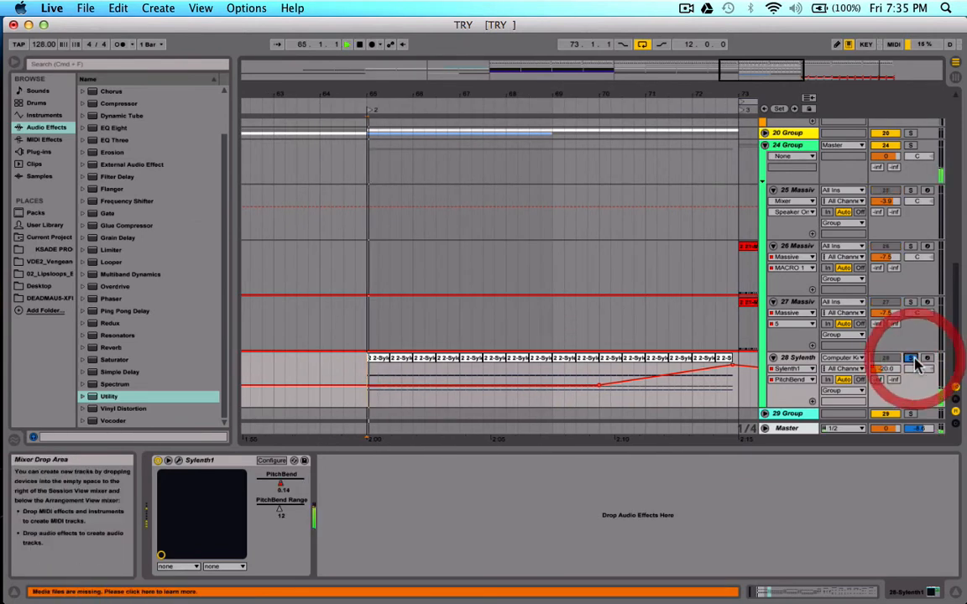
{"action": "key", "text": "space"}
{"action": "key", "text": "space"}
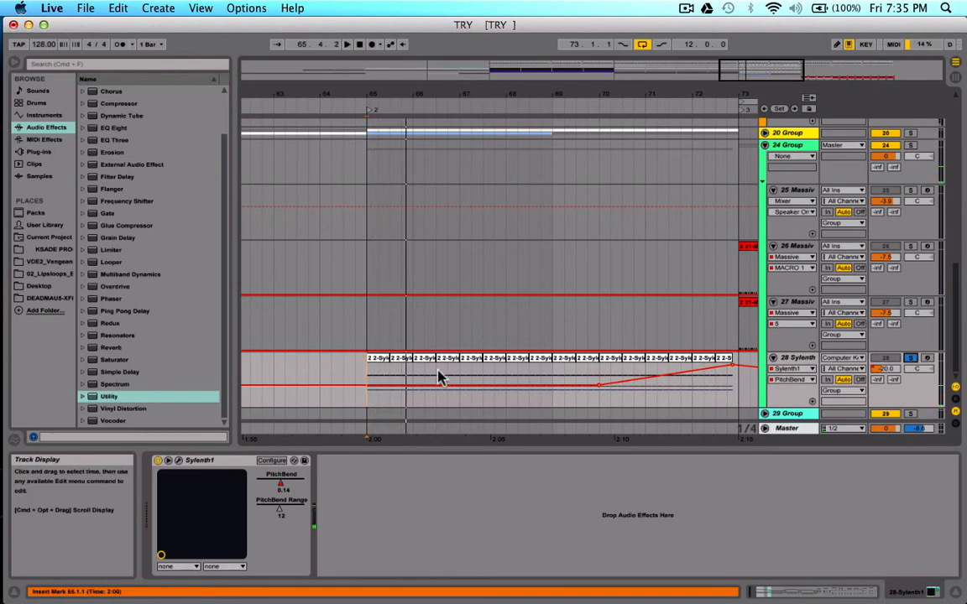
Open the first clip at bar 65 on the 28 Sylenth track and examine its MIDI notes from the start.
{"action": "double_click", "coordinate": [385, 357]}
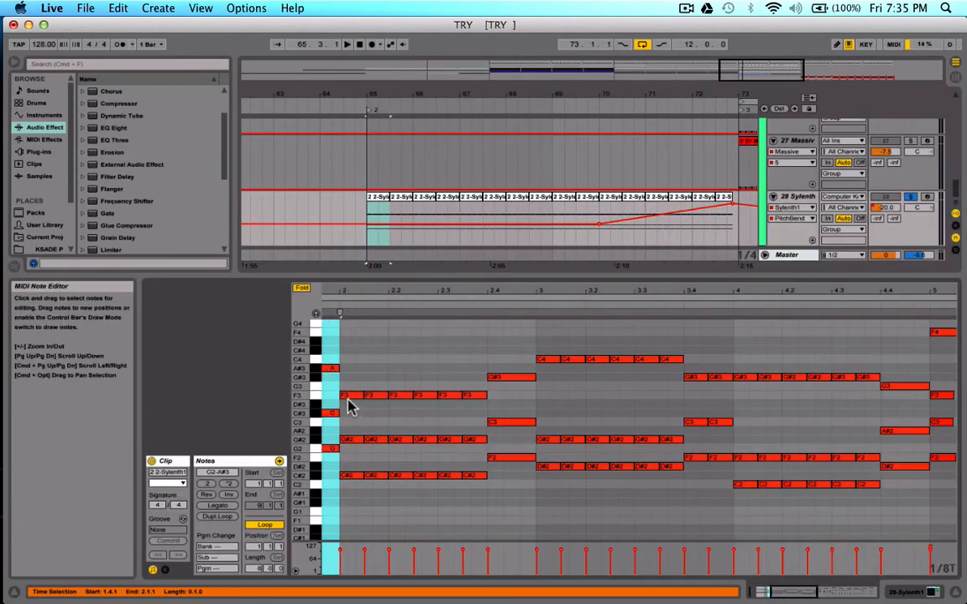
{"action": "key", "text": "plus"}
{"action": "scroll", "coordinate": [514, 440], "scroll_direction": "left", "scroll_amount": 2}
{"action": "scroll", "coordinate": [501, 202], "scroll_direction": "up", "scroll_amount": 10}
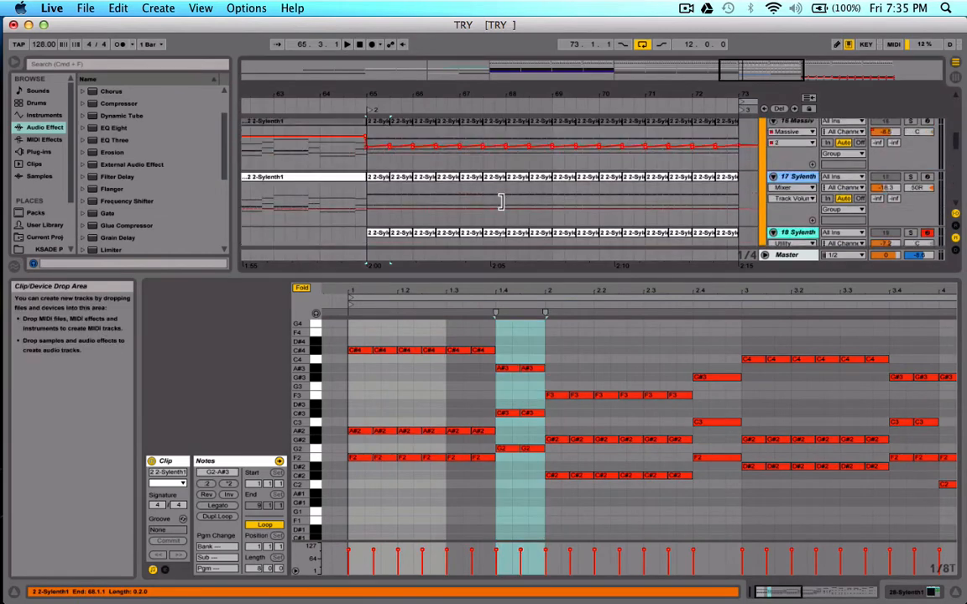
{"action": "scroll", "coordinate": [501, 202], "scroll_direction": "down", "scroll_amount": 1}
{"action": "scroll", "coordinate": [501, 201], "scroll_direction": "down", "scroll_amount": 10}
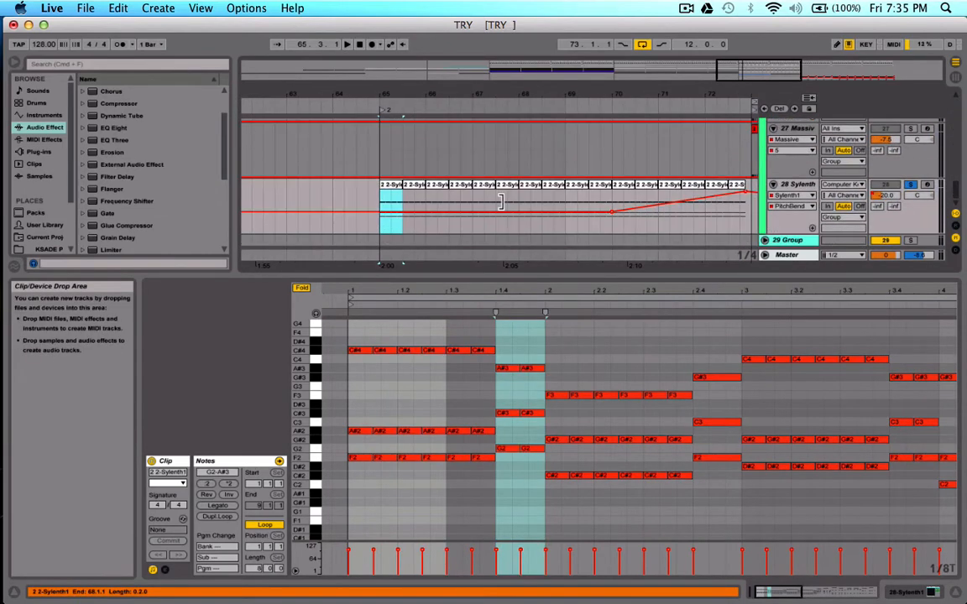
{"action": "key", "text": "shift+Tab"}
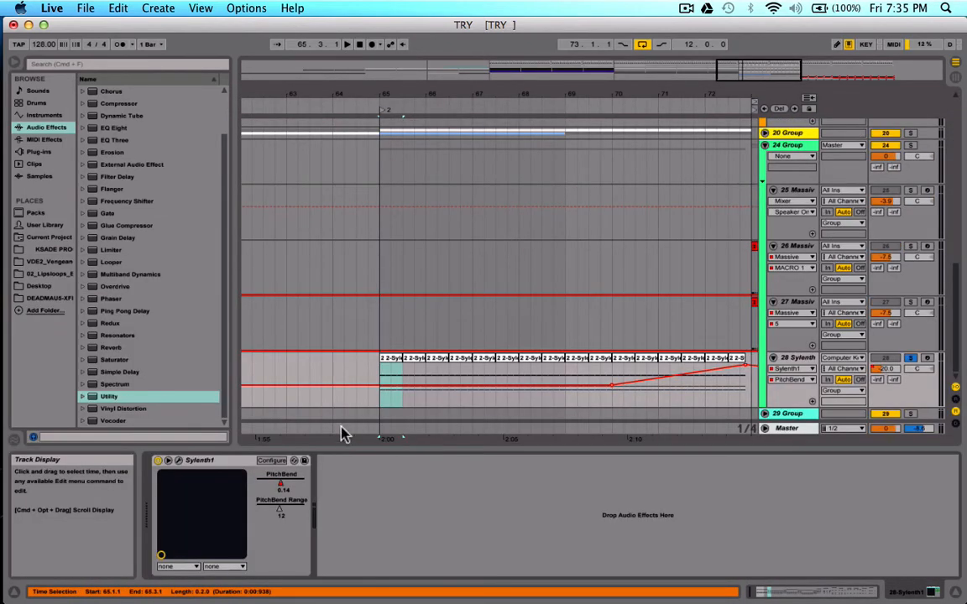
Reopen the bar 65 Sylenth clip, play it back with its chord notes shown, and return to the device view.
{"action": "left_click", "coordinate": [396, 363]}
{"action": "double_click", "coordinate": [396, 363]}
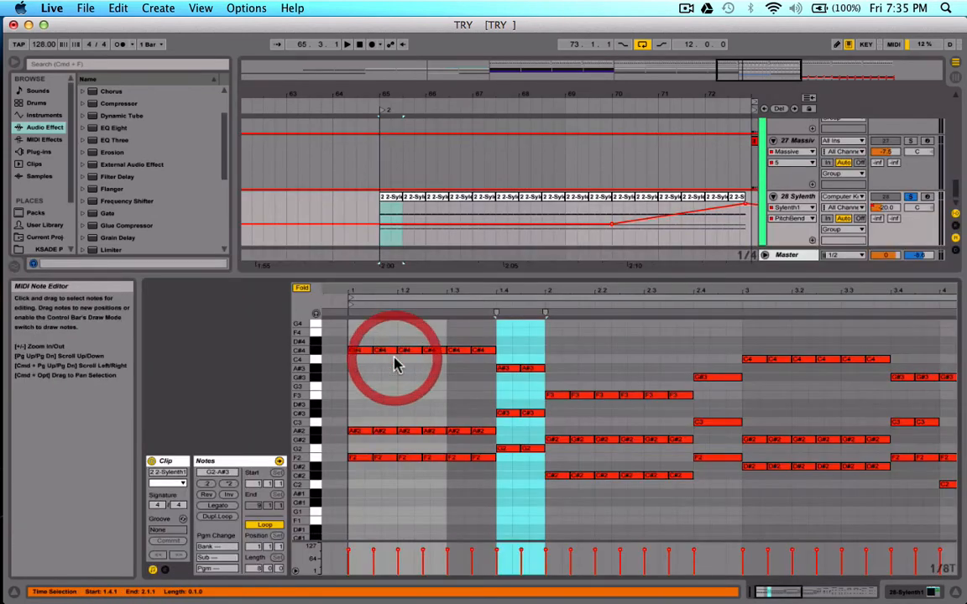
{"action": "key", "text": "space"}
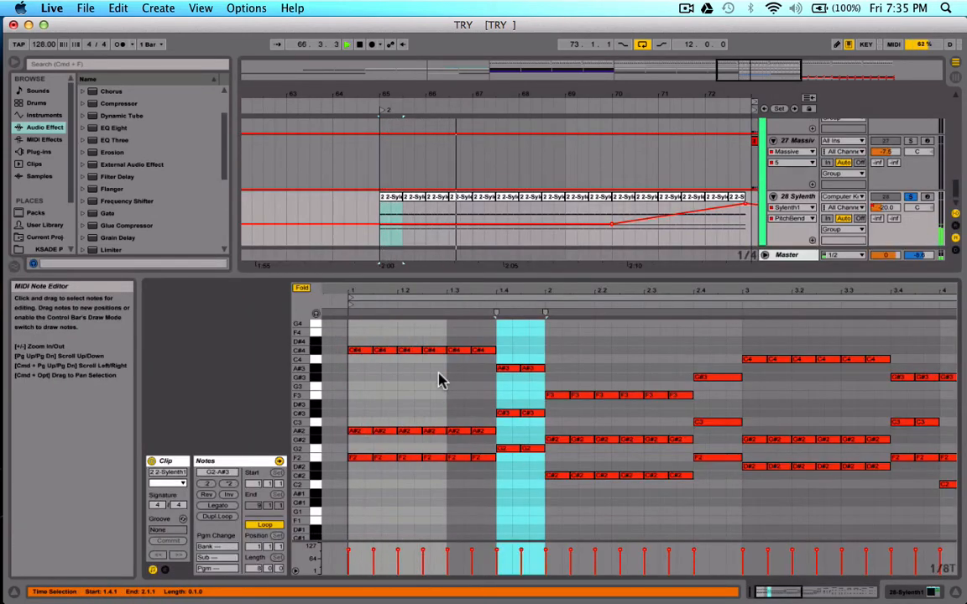
{"action": "key", "text": "space"}
{"action": "key", "text": "shift+Tab"}
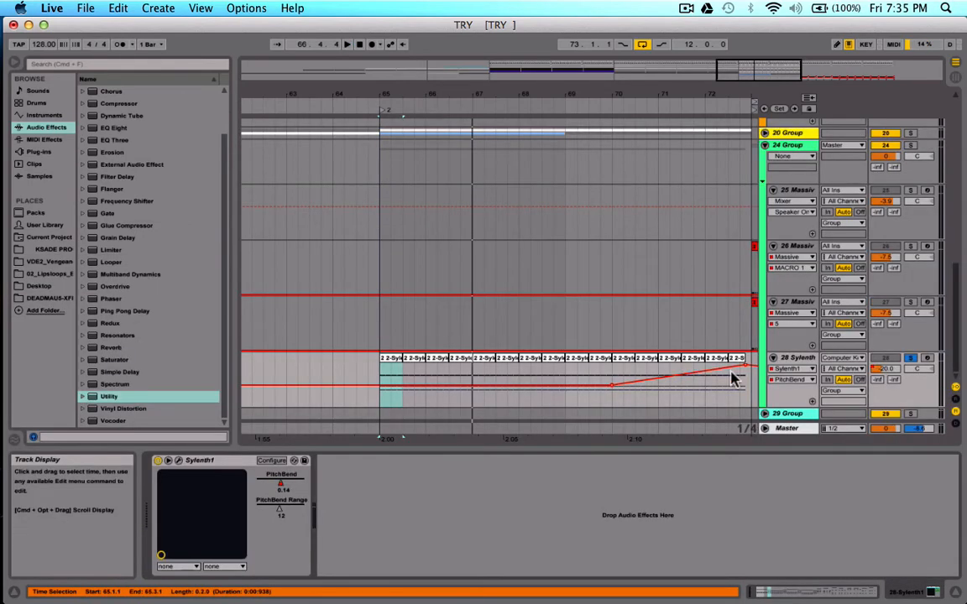
Open the 21-Massive clip at bar 77 on the 28 Sylenth track, listen to its pattern, and return to the device view.
{"action": "scroll", "coordinate": [555, 325], "scroll_direction": "right", "scroll_amount": 10}
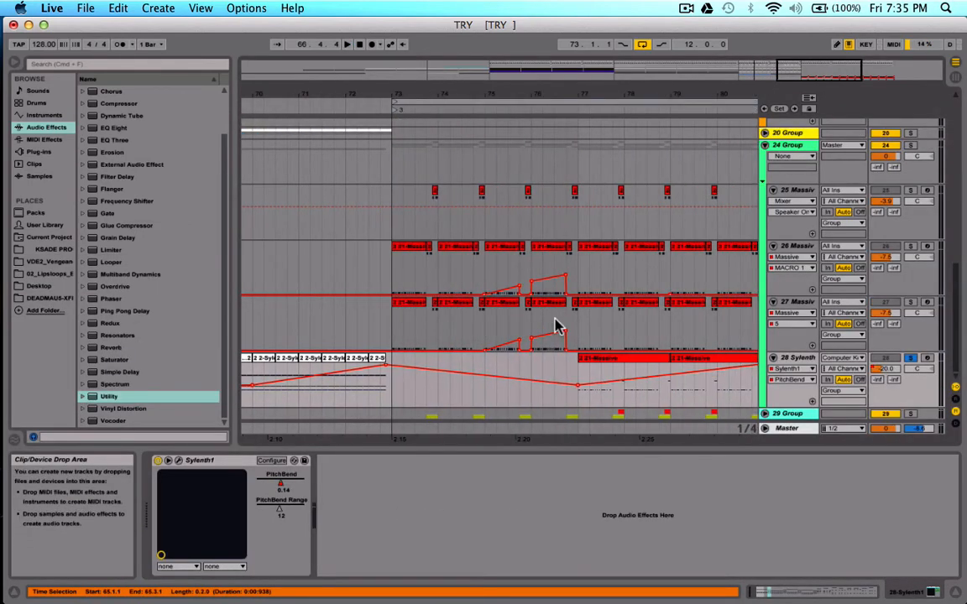
{"action": "double_click", "coordinate": [594, 359]}
{"action": "key", "text": "space"}
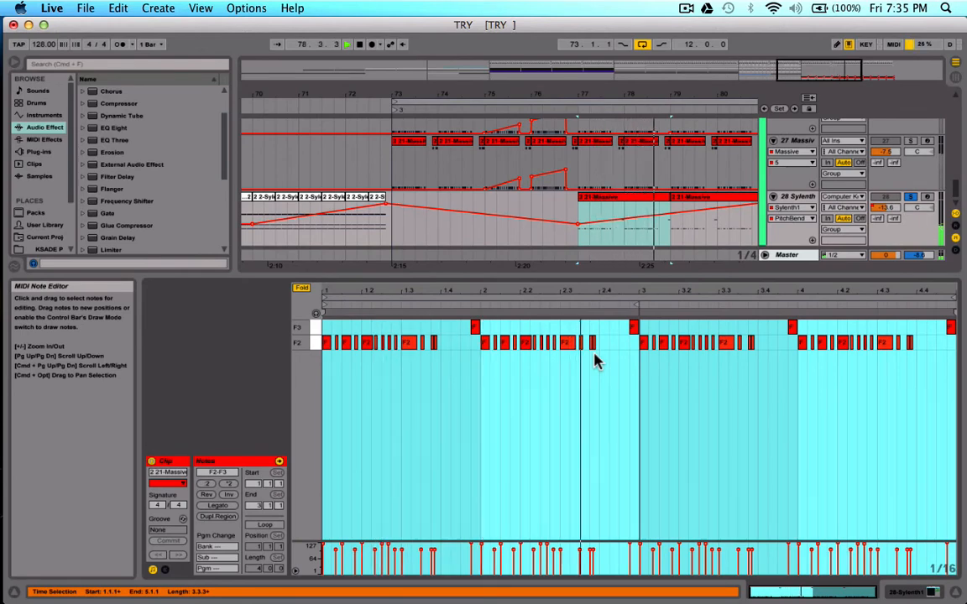
{"action": "key", "text": "space"}
{"action": "key", "text": "shift+Tab"}
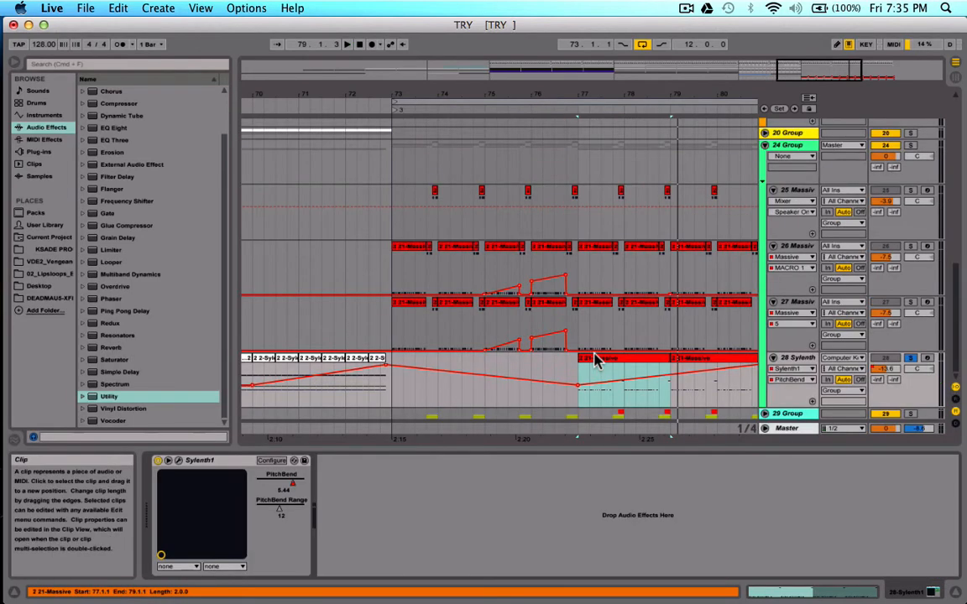
Audition the 28 Sylenth track from bar 77 and open its Sylenth1 plug-in window.
{"action": "left_click", "coordinate": [583, 357]}
{"action": "scroll", "coordinate": [582, 358], "scroll_direction": "right", "scroll_amount": 5}
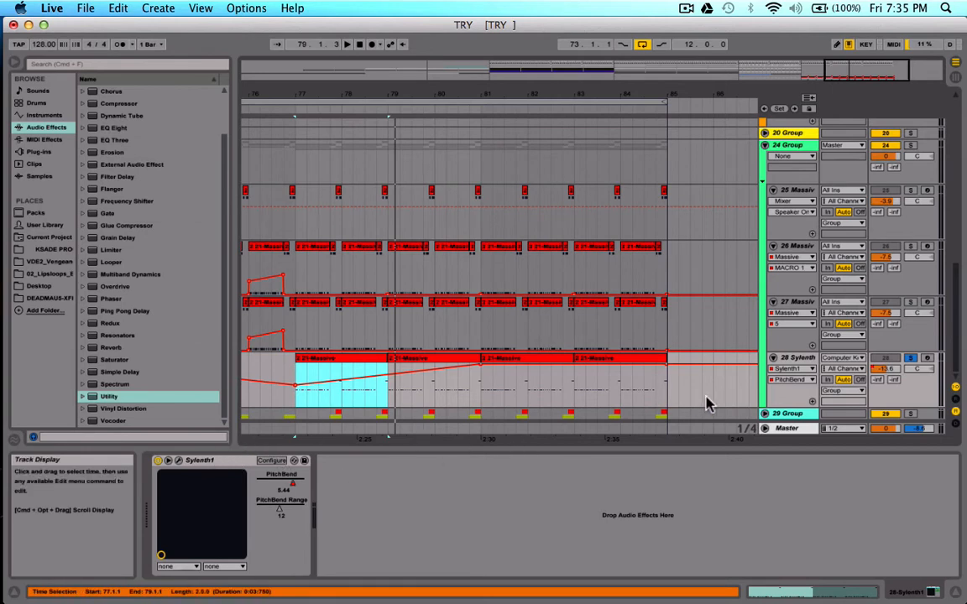
{"action": "left_click", "coordinate": [791, 361]}
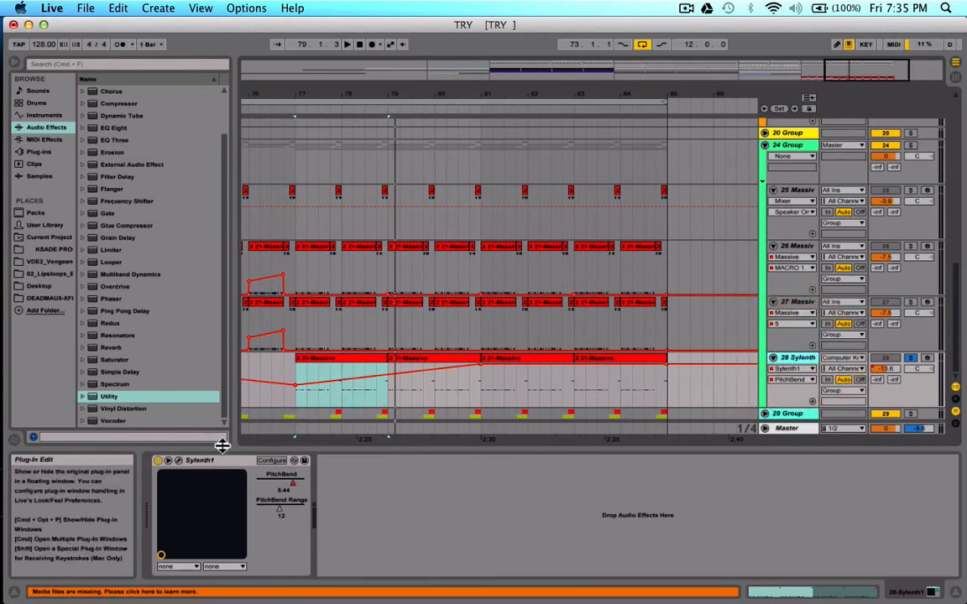
{"action": "key", "text": "space"}
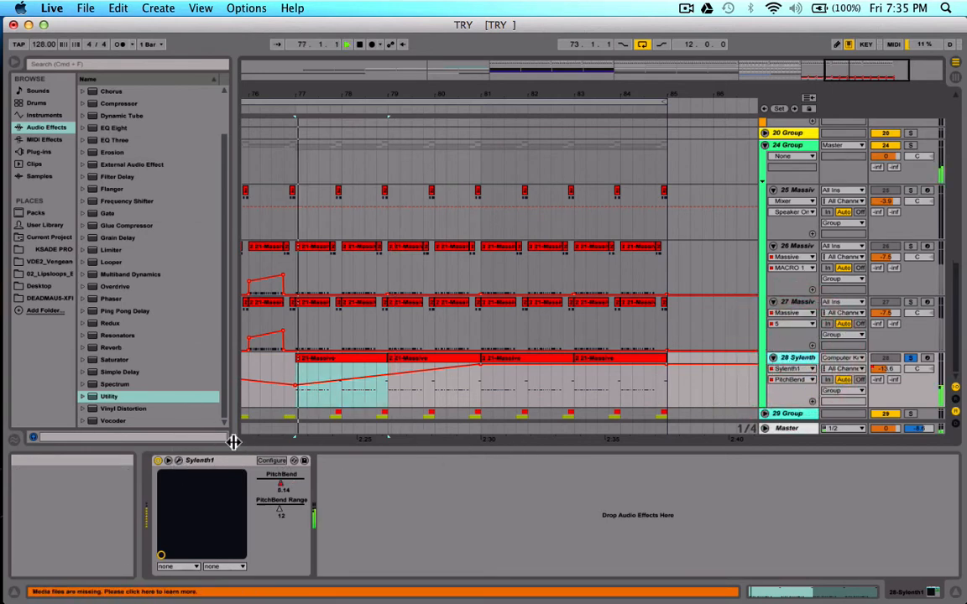
{"action": "left_click", "coordinate": [179, 461]}
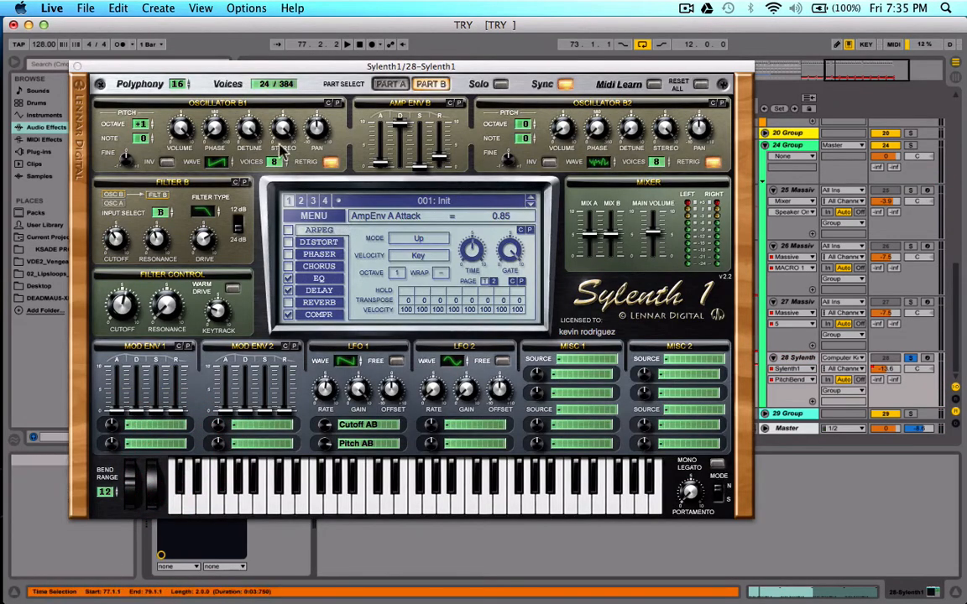
{"action": "left_click", "coordinate": [303, 218]}
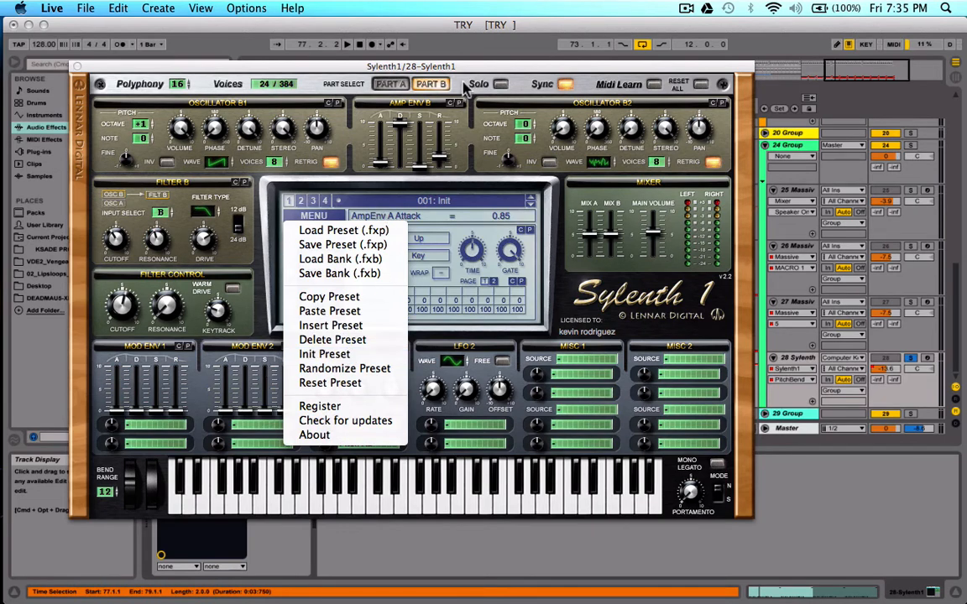
{"action": "left_click", "coordinate": [396, 65]}
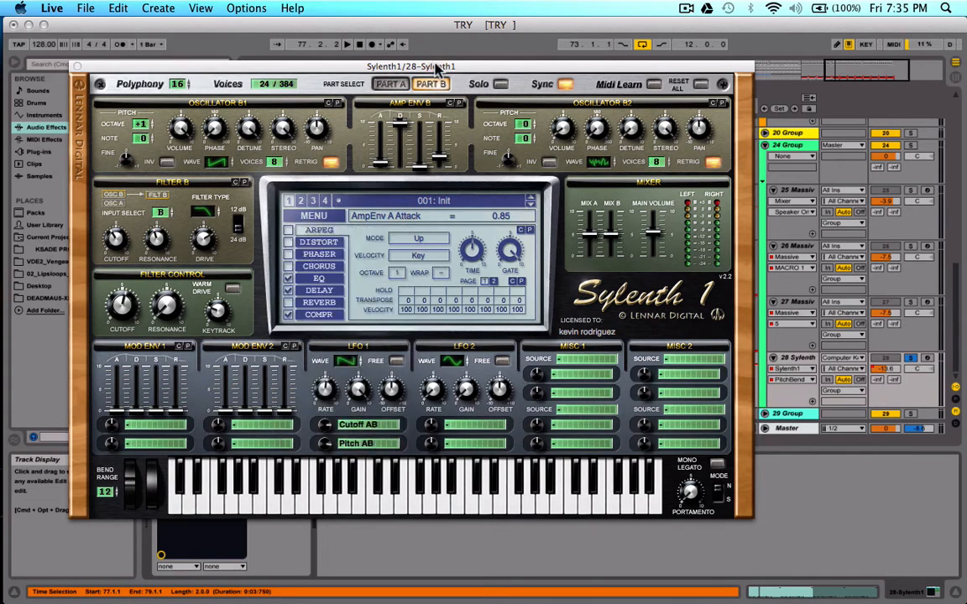
Switch Sylenth1 to Part A and read out oscillator A1's wave, phase, detune and stereo settings.
{"action": "left_click", "coordinate": [379, 87]}
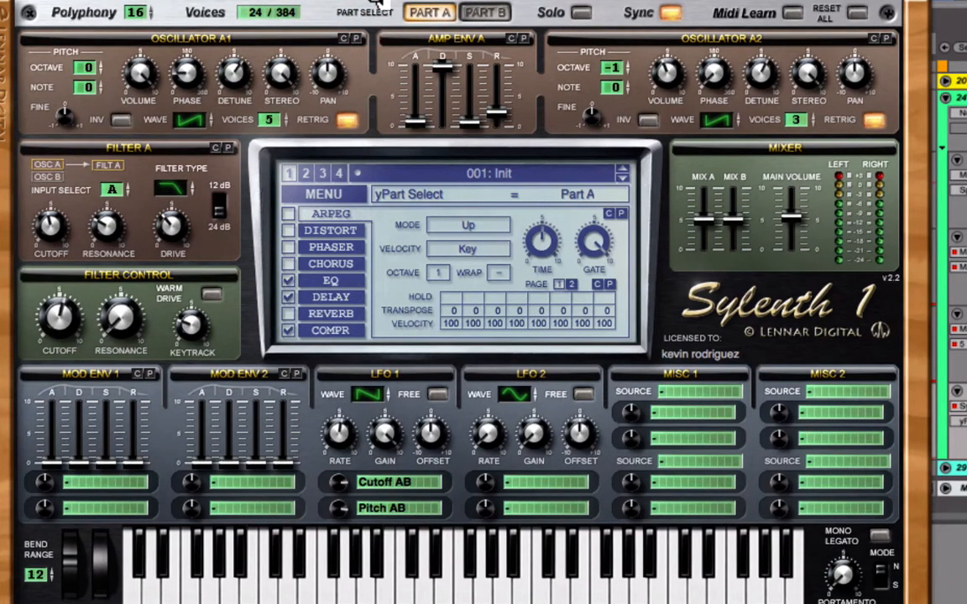
{"action": "left_click", "coordinate": [195, 117]}
{"action": "left_click", "coordinate": [193, 120]}
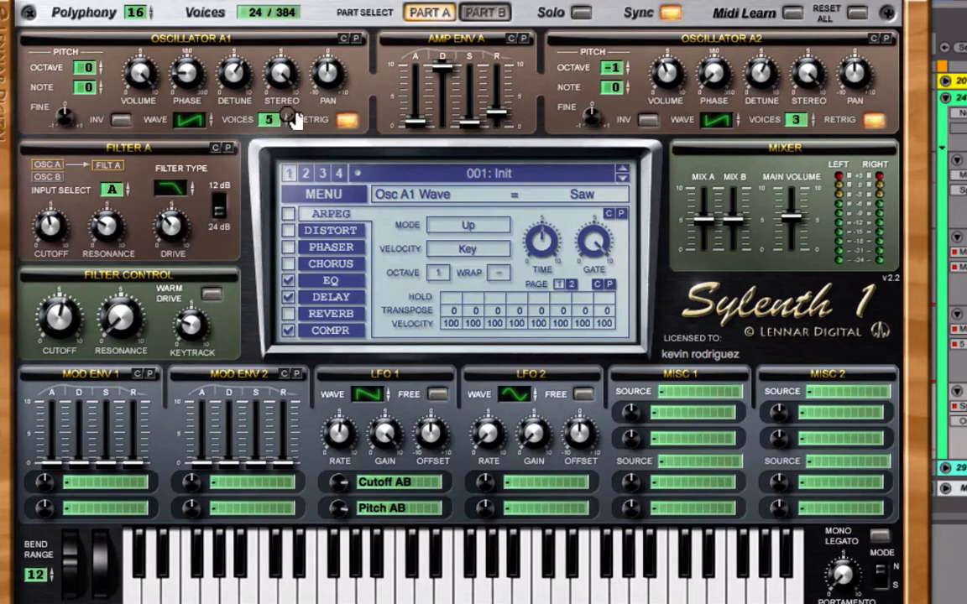
{"action": "left_click", "coordinate": [203, 76]}
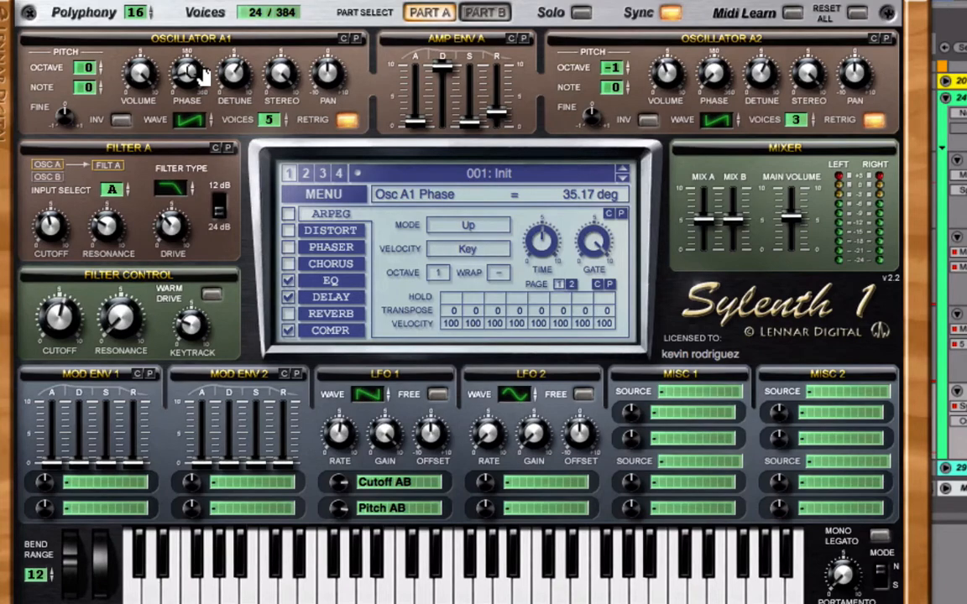
{"action": "left_click", "coordinate": [240, 76]}
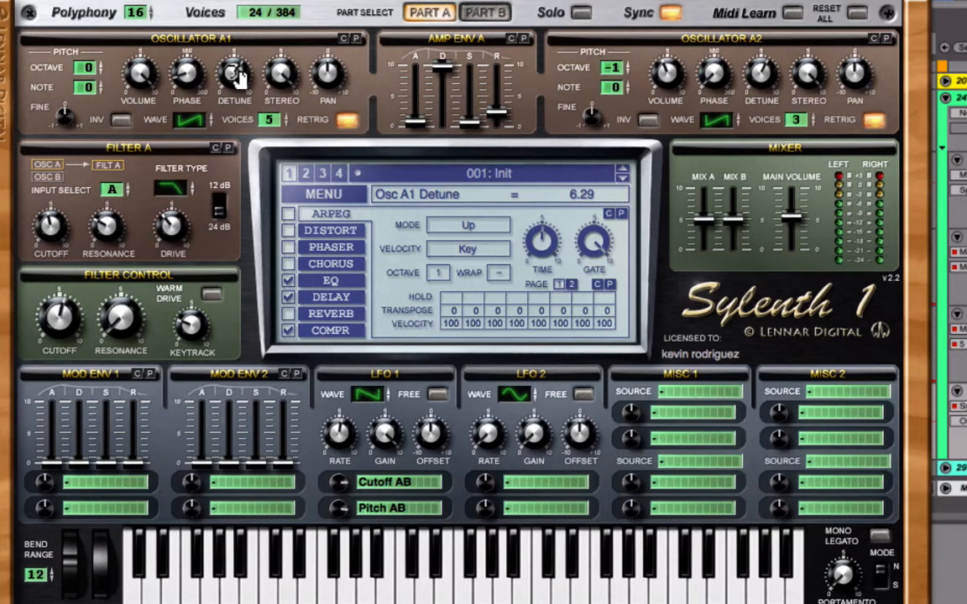
{"action": "left_click", "coordinate": [267, 74]}
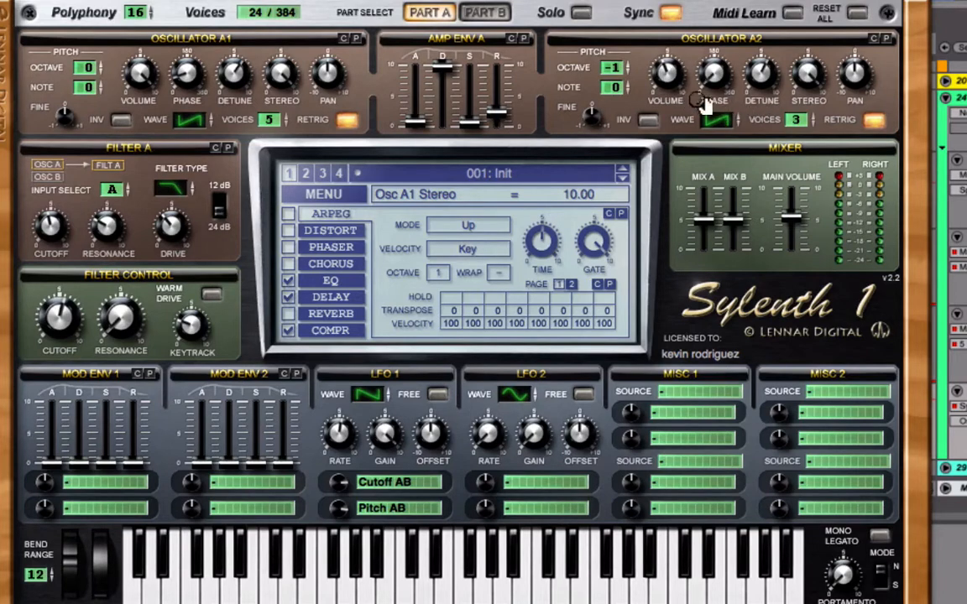
Read out oscillator A2's wave, voices, phase, volume and detune settings, toggling the synth's Solo on and back off.
{"action": "left_click", "coordinate": [717, 122]}
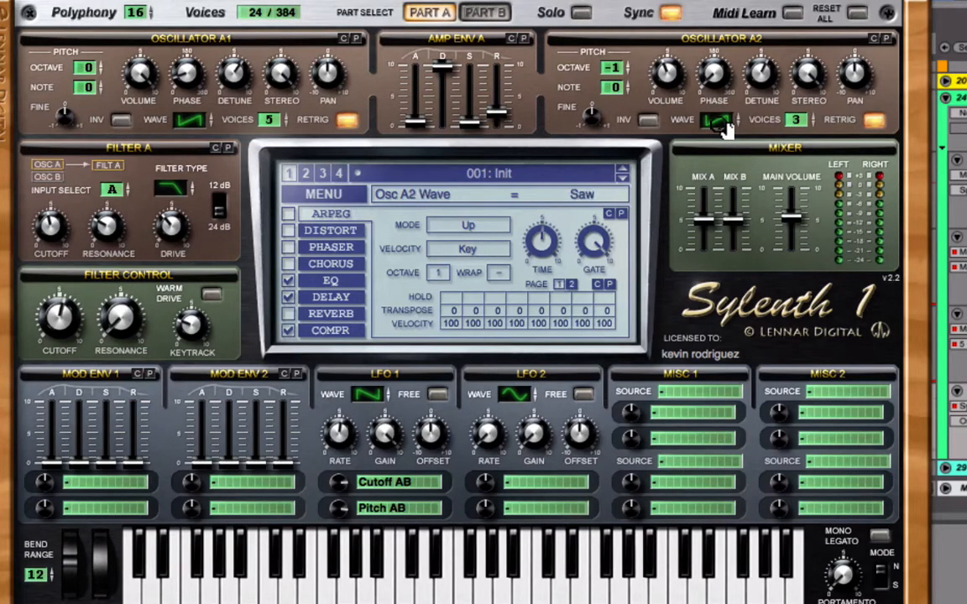
{"action": "left_click", "coordinate": [794, 120]}
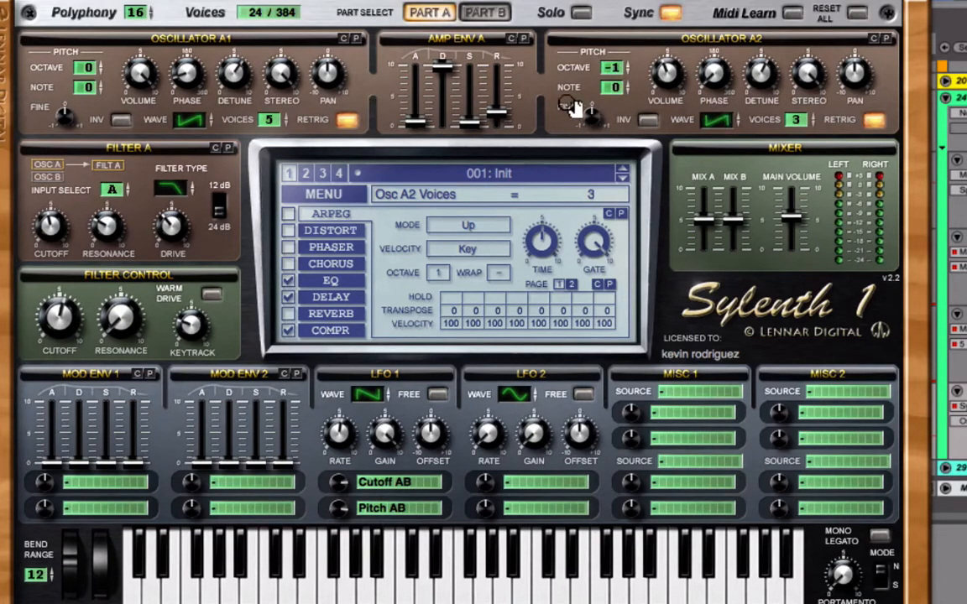
{"action": "left_click", "coordinate": [713, 77]}
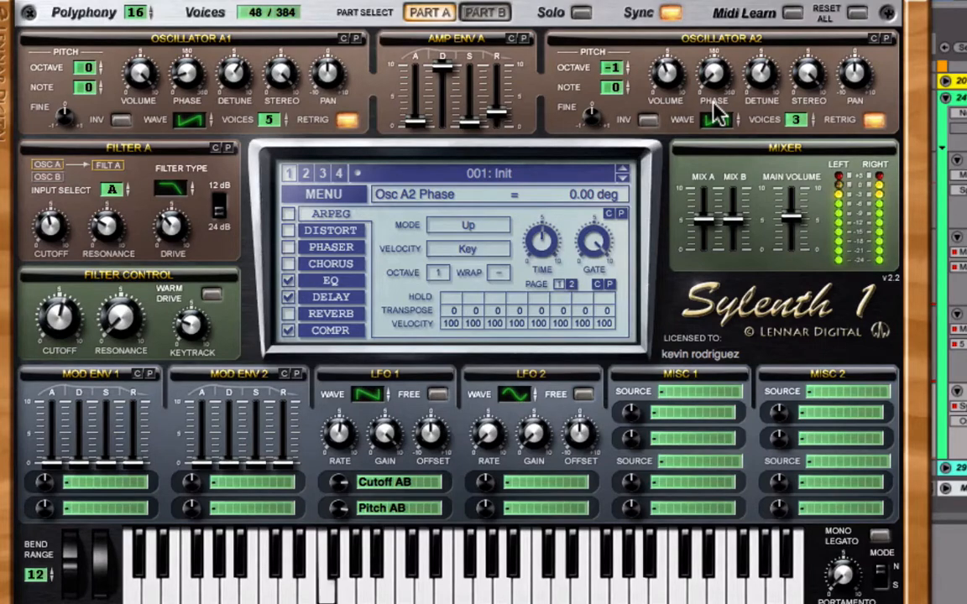
{"action": "left_click", "coordinate": [580, 13]}
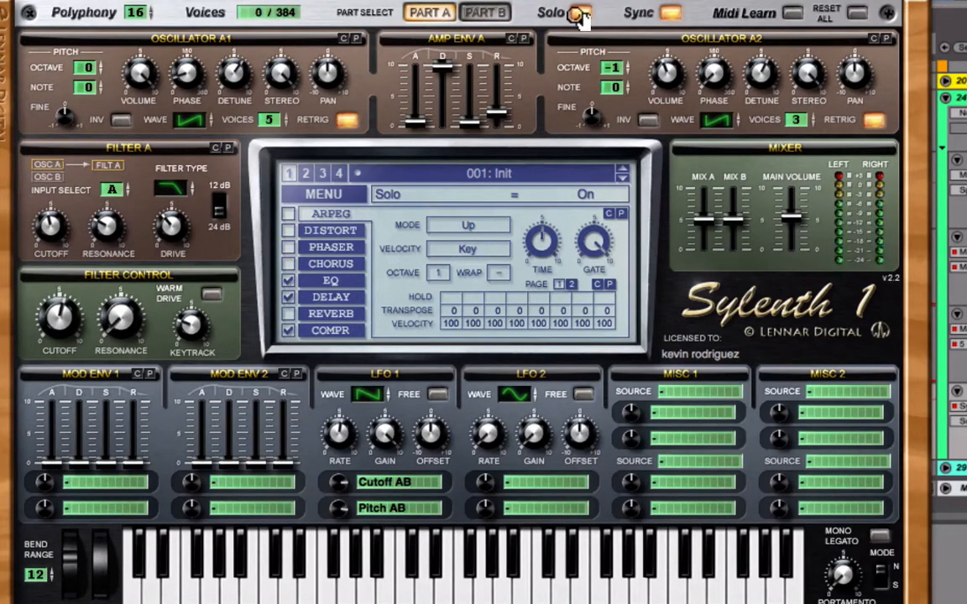
{"action": "left_click", "coordinate": [580, 13]}
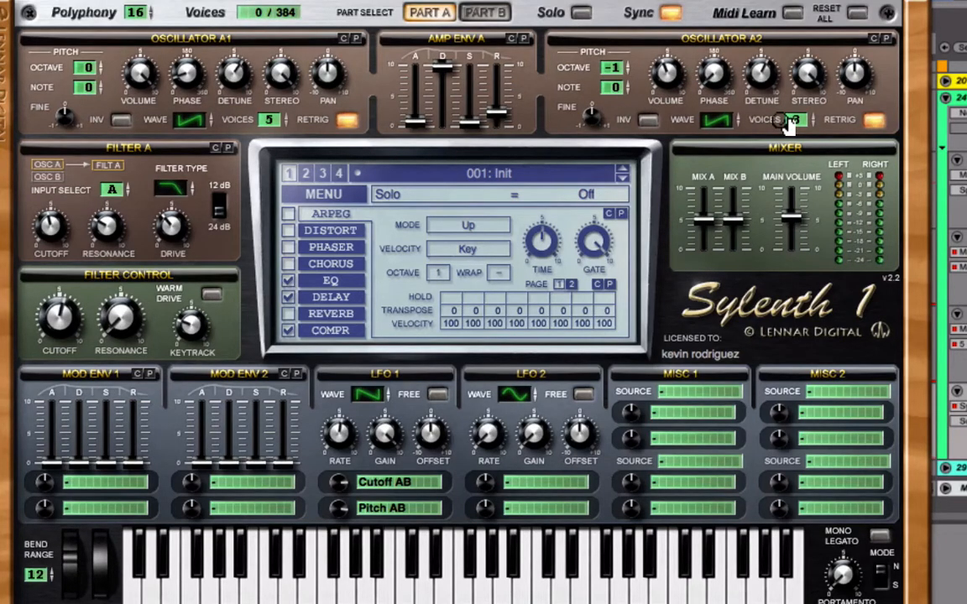
{"action": "left_click", "coordinate": [709, 75]}
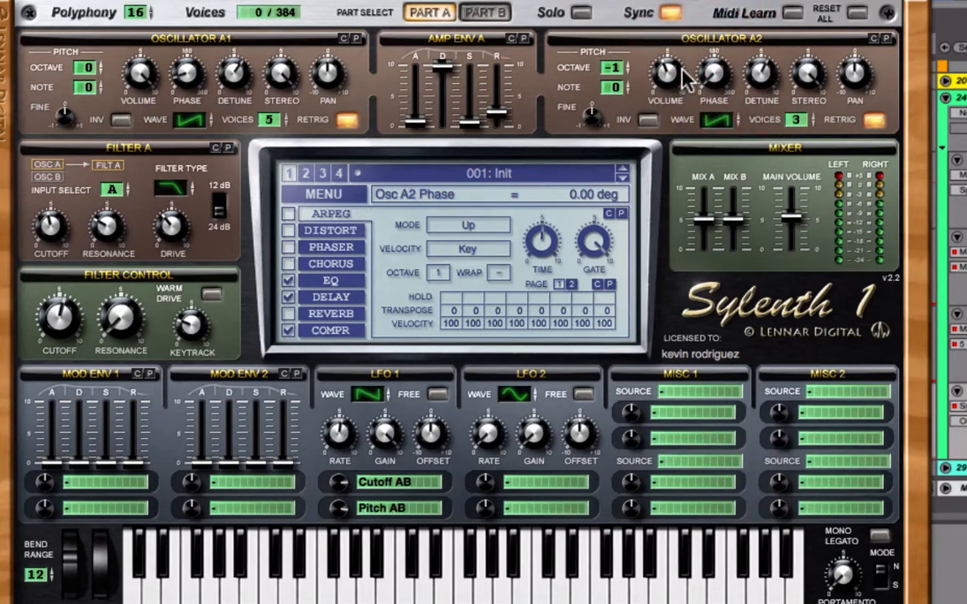
{"action": "left_click", "coordinate": [682, 74]}
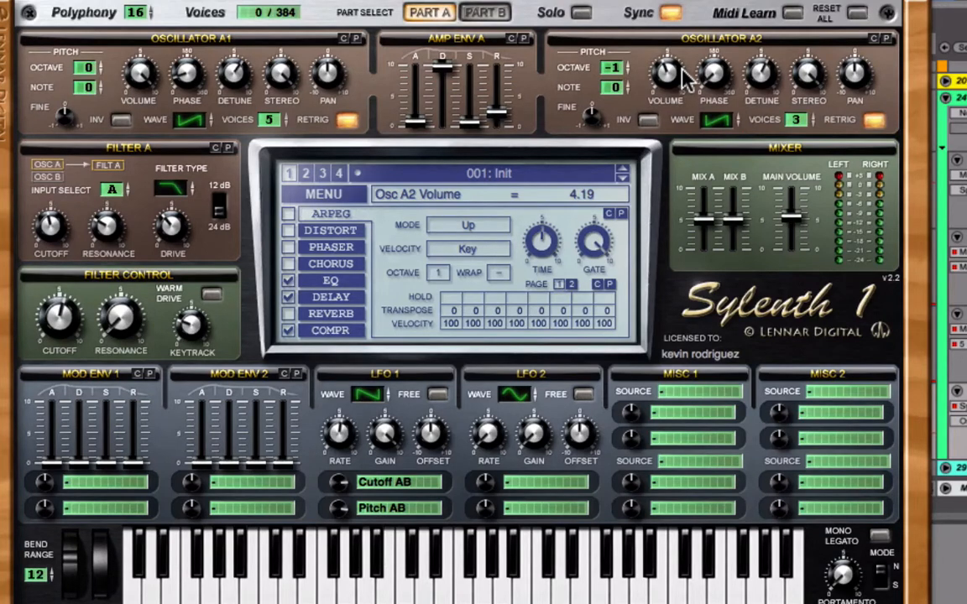
{"action": "left_click", "coordinate": [762, 76]}
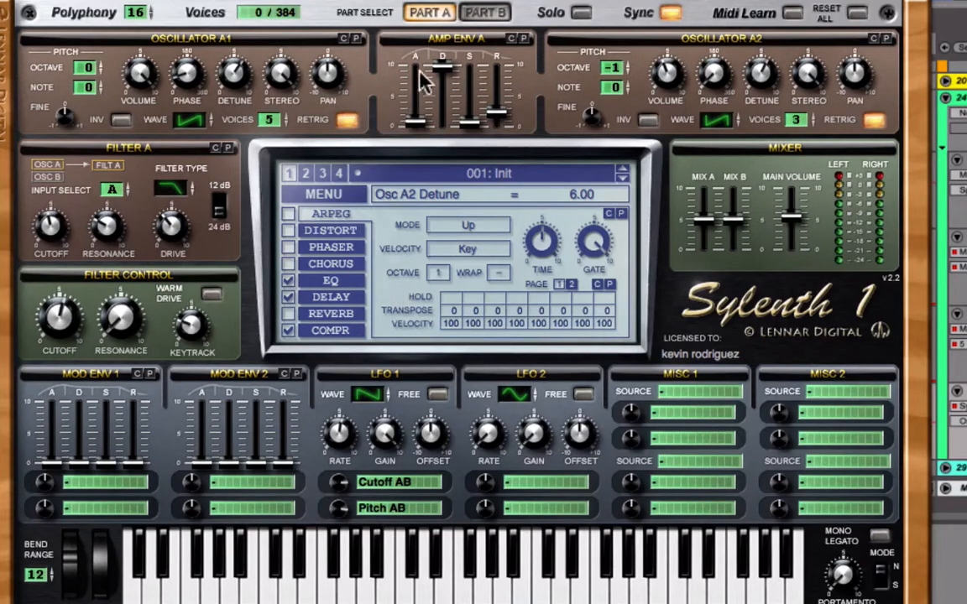
Read out the Part A amp envelope's attack, decay, sustain and release, and briefly switch to Part B and back.
{"action": "left_click", "coordinate": [417, 123]}
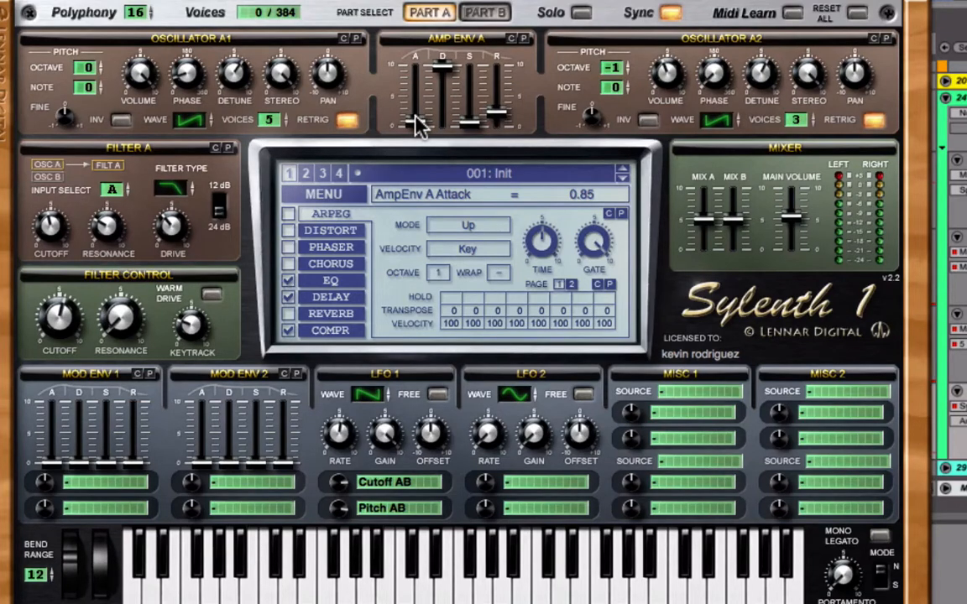
{"action": "left_click", "coordinate": [444, 69]}
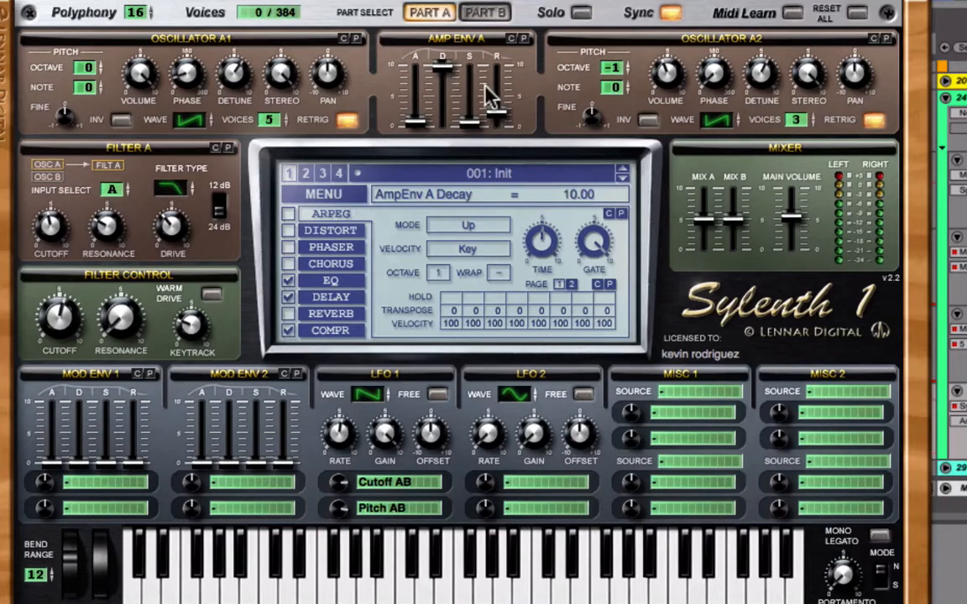
{"action": "left_click", "coordinate": [470, 122]}
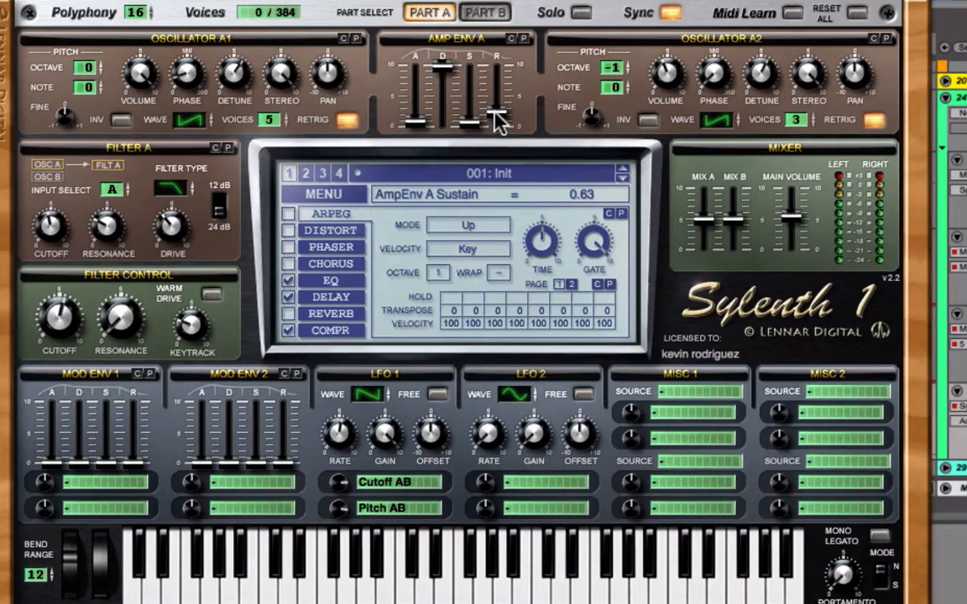
{"action": "left_click", "coordinate": [497, 120]}
{"action": "left_click", "coordinate": [491, 19]}
{"action": "left_click", "coordinate": [428, 13]}
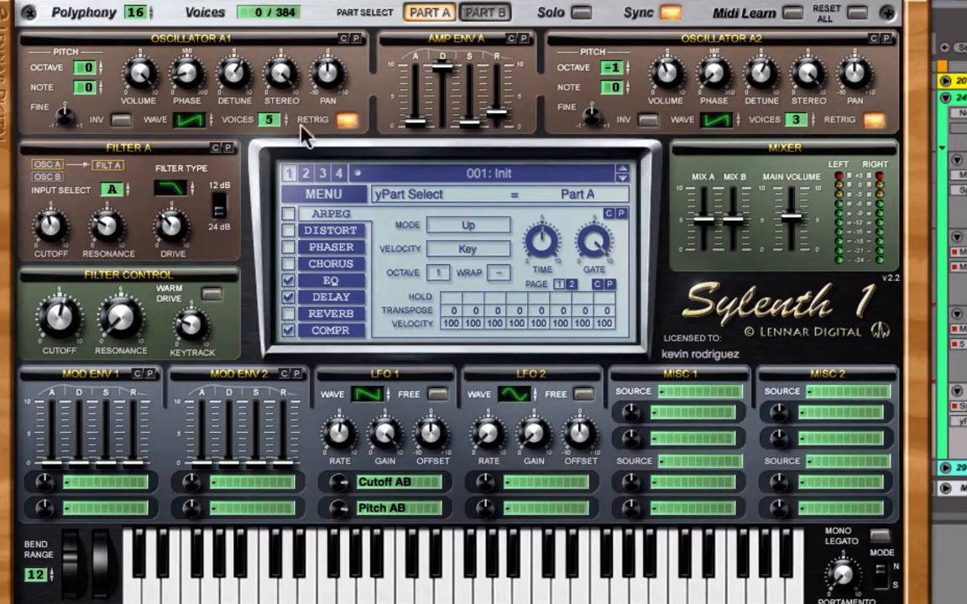
Read out Filter A's type, cutoff, resonance and drive settings.
{"action": "left_click", "coordinate": [180, 199]}
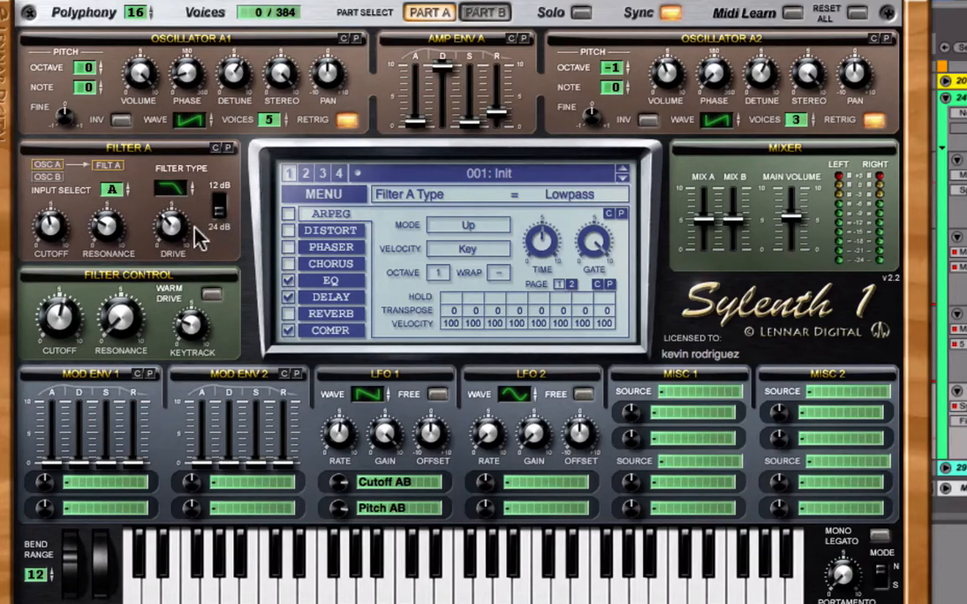
{"action": "left_click", "coordinate": [65, 225]}
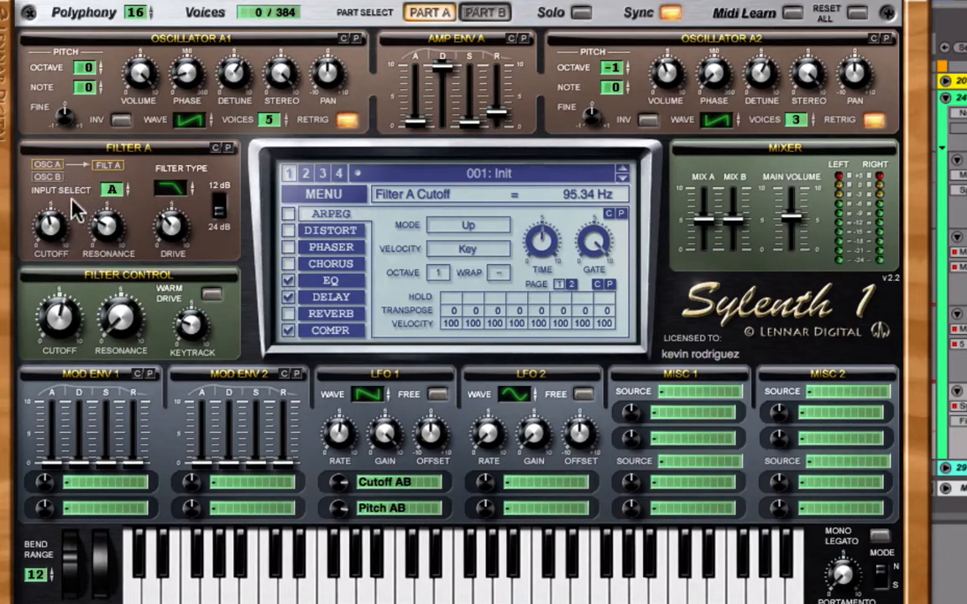
{"action": "left_click", "coordinate": [109, 223]}
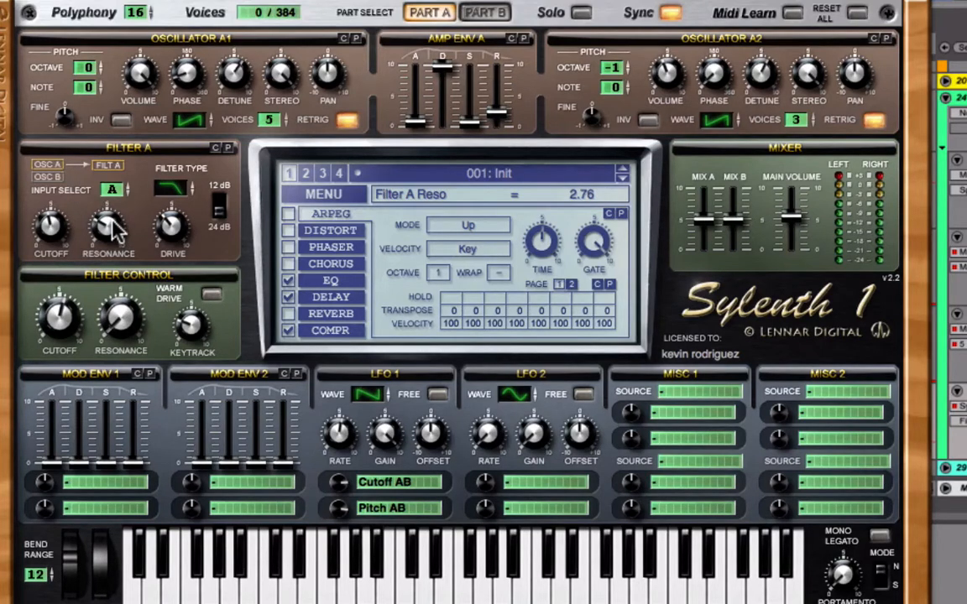
{"action": "left_click", "coordinate": [172, 228]}
Compare the amp envelopes of Part A and Part B, ending on Part B to read out its sustain and attack.
{"action": "left_click", "coordinate": [488, 15]}
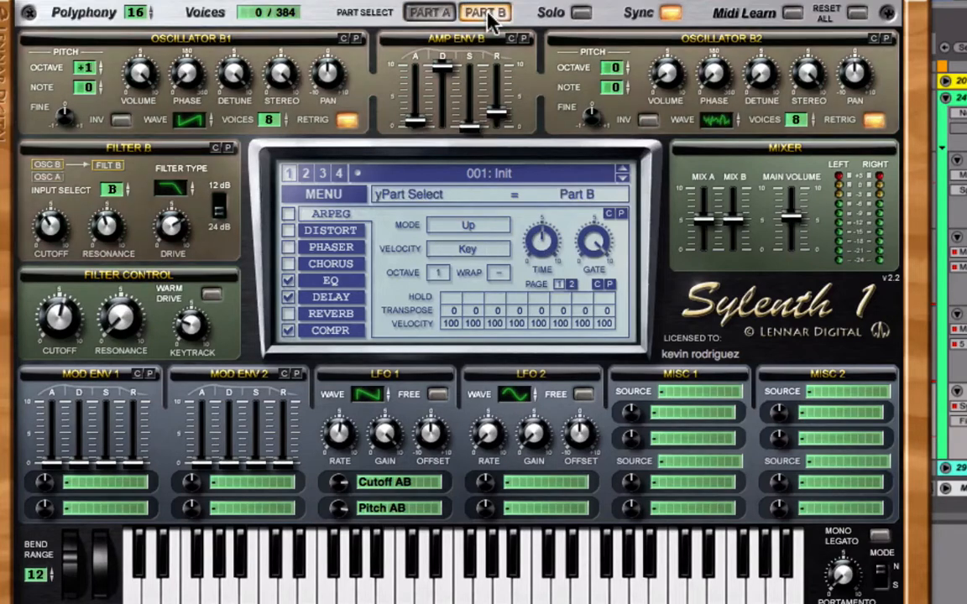
{"action": "left_click", "coordinate": [428, 13]}
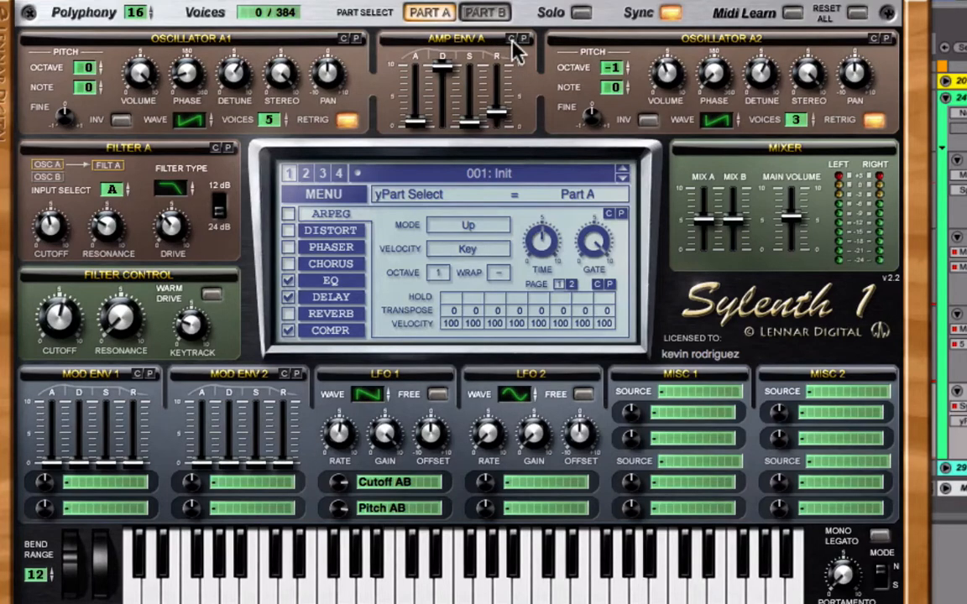
{"action": "left_click", "coordinate": [486, 14]}
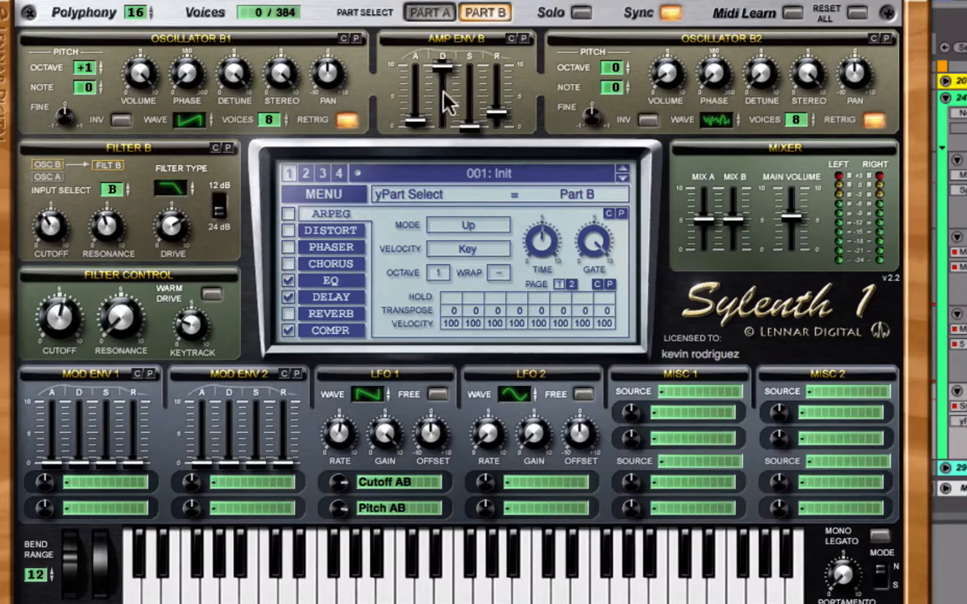
{"action": "left_click", "coordinate": [429, 12]}
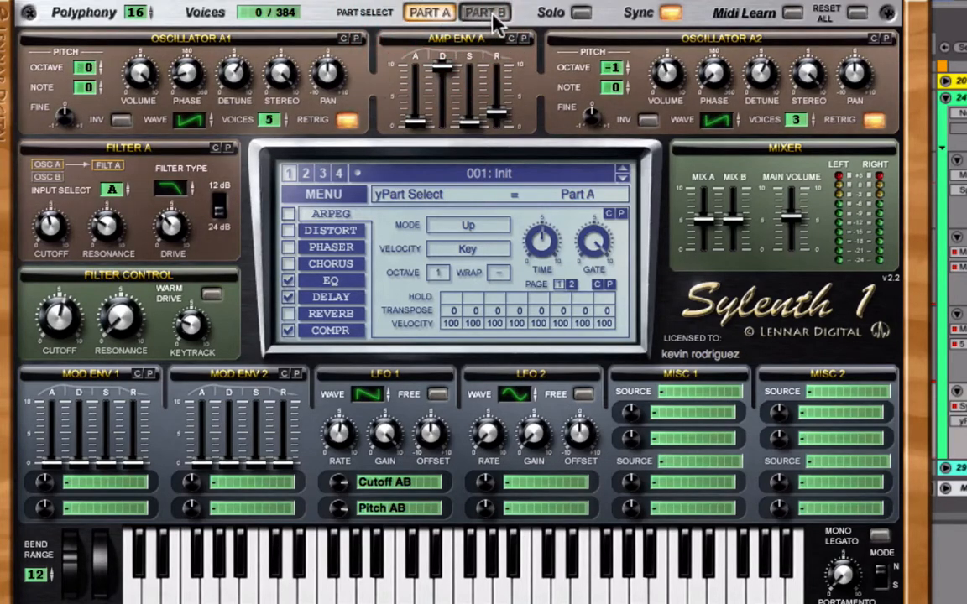
{"action": "left_click", "coordinate": [487, 13]}
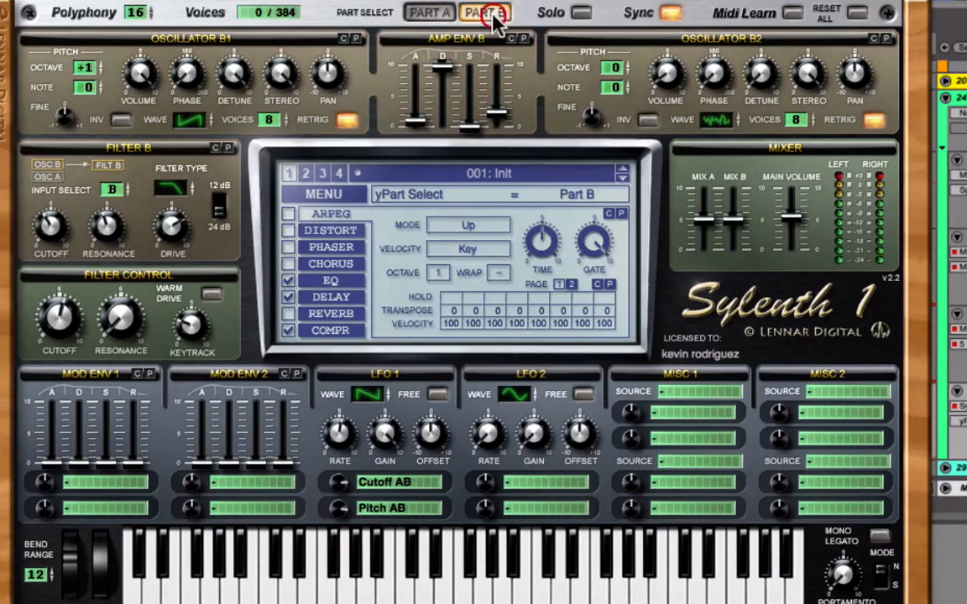
{"action": "left_click", "coordinate": [470, 130]}
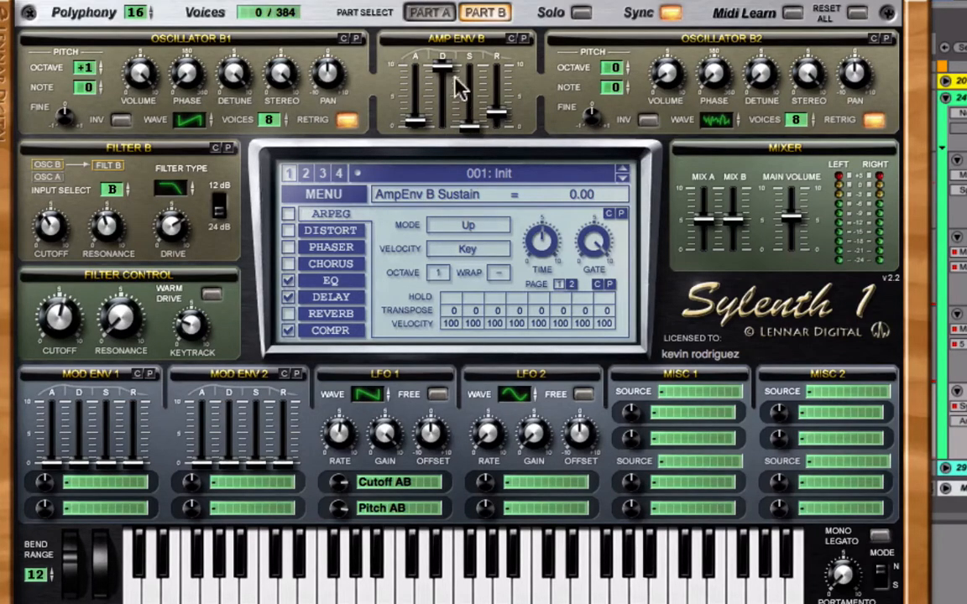
{"action": "left_click", "coordinate": [417, 122]}
Read out oscillator B1's wave and detune and oscillator B2's wave and volume settings.
{"action": "left_click", "coordinate": [193, 120]}
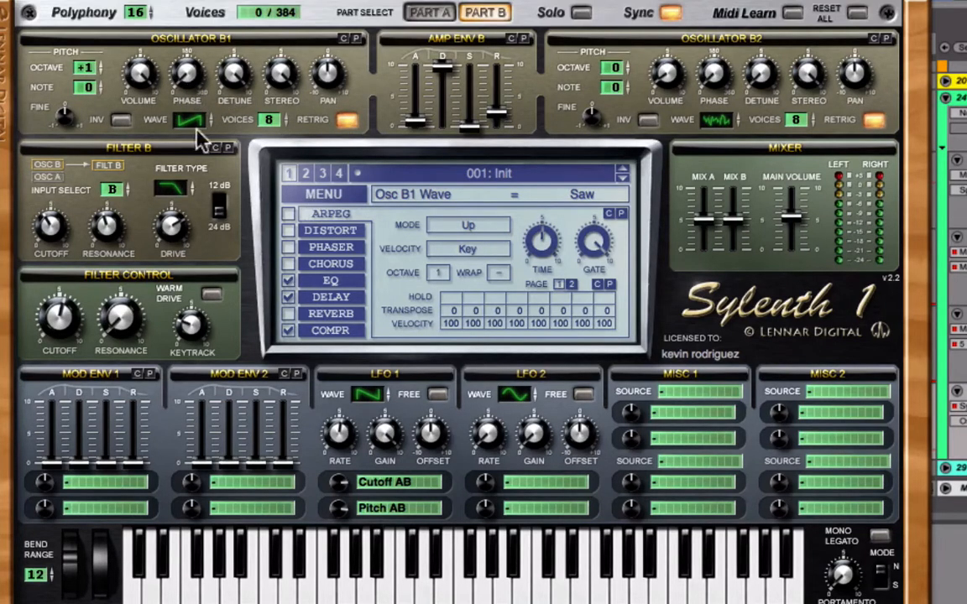
{"action": "left_click", "coordinate": [235, 82]}
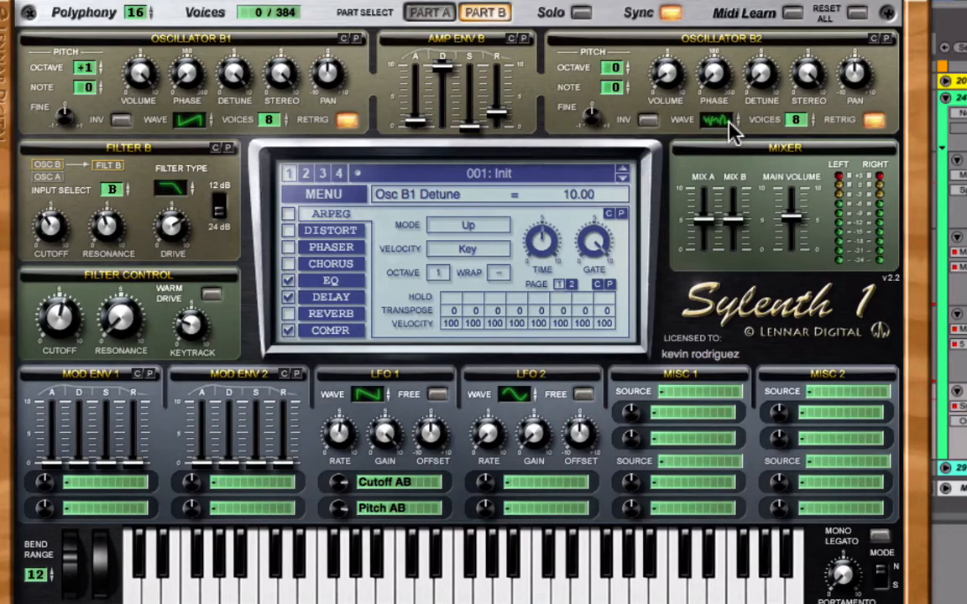
{"action": "mouse_move", "coordinate": [727, 121]}
{"action": "left_mouse_down"}
{"action": "mouse_move", "coordinate": [734, 95]}
{"action": "mouse_move", "coordinate": [715, 180]}
{"action": "mouse_move", "coordinate": [727, 126]}
{"action": "left_mouse_up"}
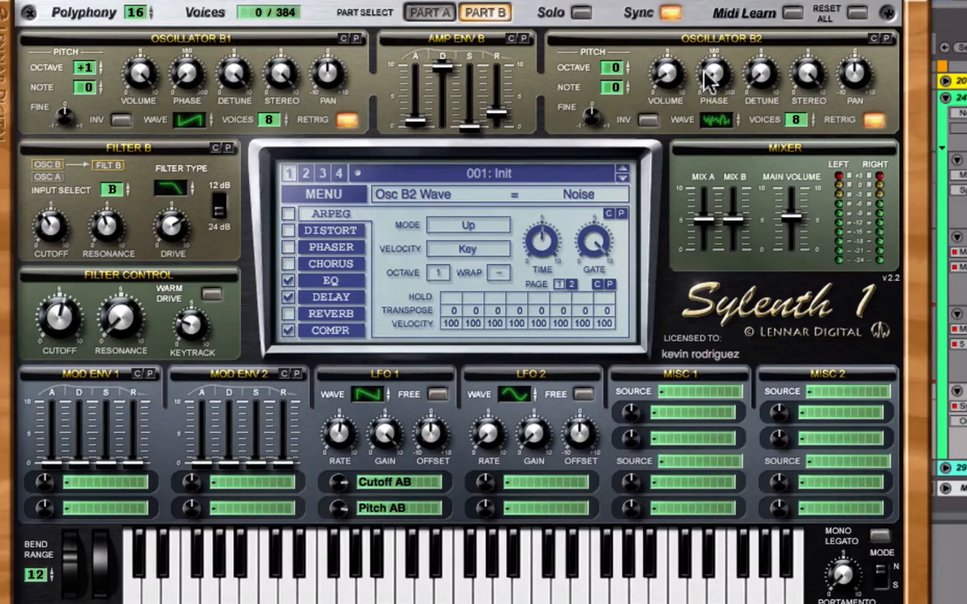
{"action": "left_click", "coordinate": [666, 67]}
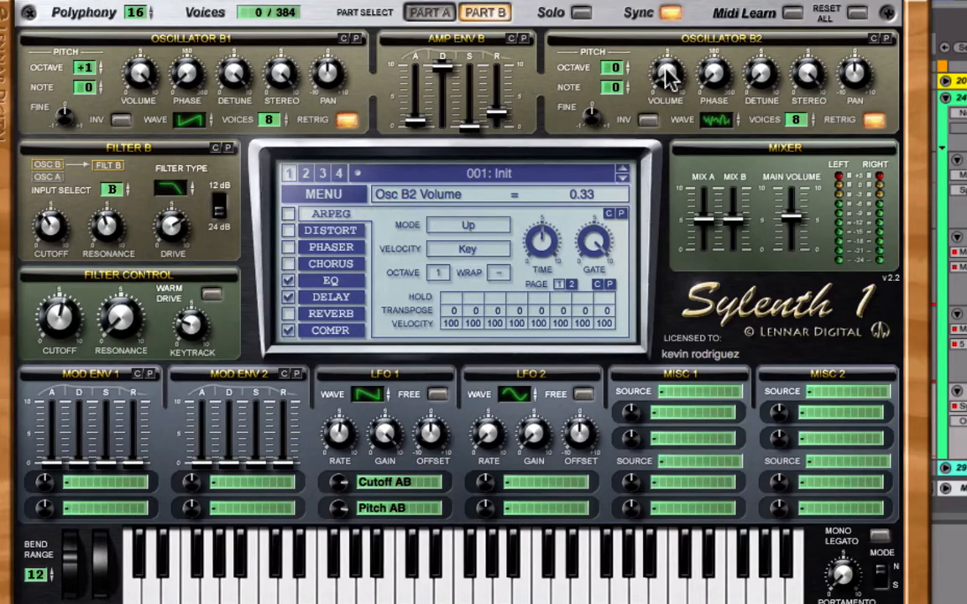
{"action": "mouse_move", "coordinate": [669, 74]}
{"action": "left_mouse_down"}
{"action": "mouse_move", "coordinate": [654, 39]}
{"action": "mouse_move", "coordinate": [663, 40]}
{"action": "mouse_move", "coordinate": [671, 79]}
{"action": "left_mouse_up"}
{"action": "left_click", "coordinate": [713, 121]}
Switch to Part A and back to Part B, and read out Filter B's type, cutoff, resonance and drive.
{"action": "left_click", "coordinate": [428, 13]}
{"action": "left_click", "coordinate": [485, 13]}
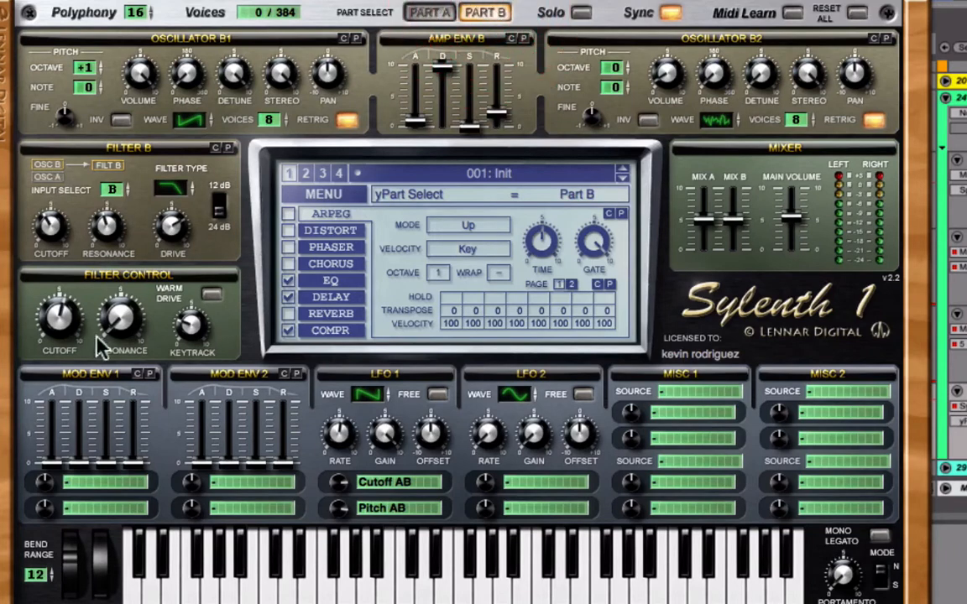
{"action": "left_click", "coordinate": [169, 189]}
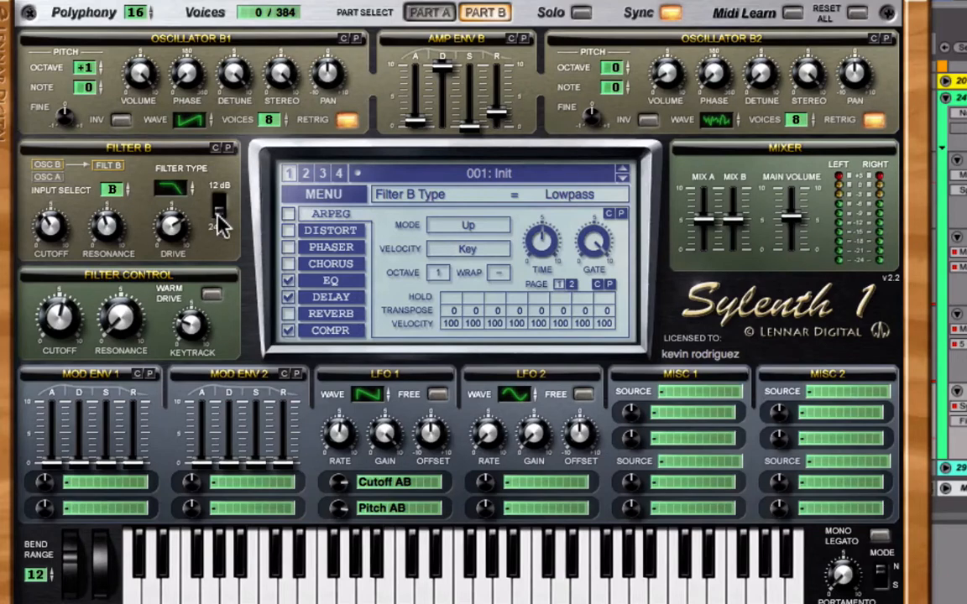
{"action": "left_click", "coordinate": [57, 218]}
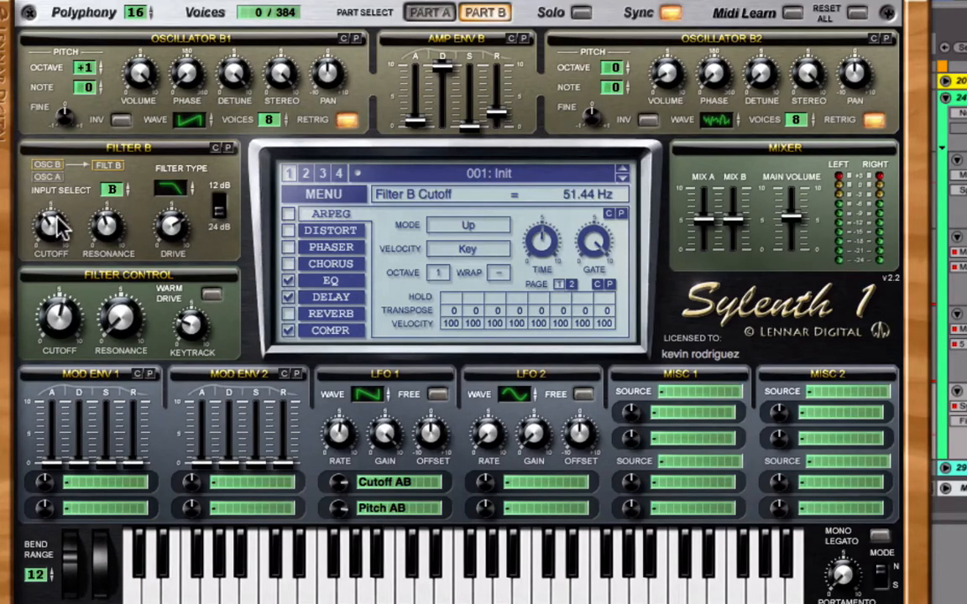
{"action": "left_click", "coordinate": [117, 231]}
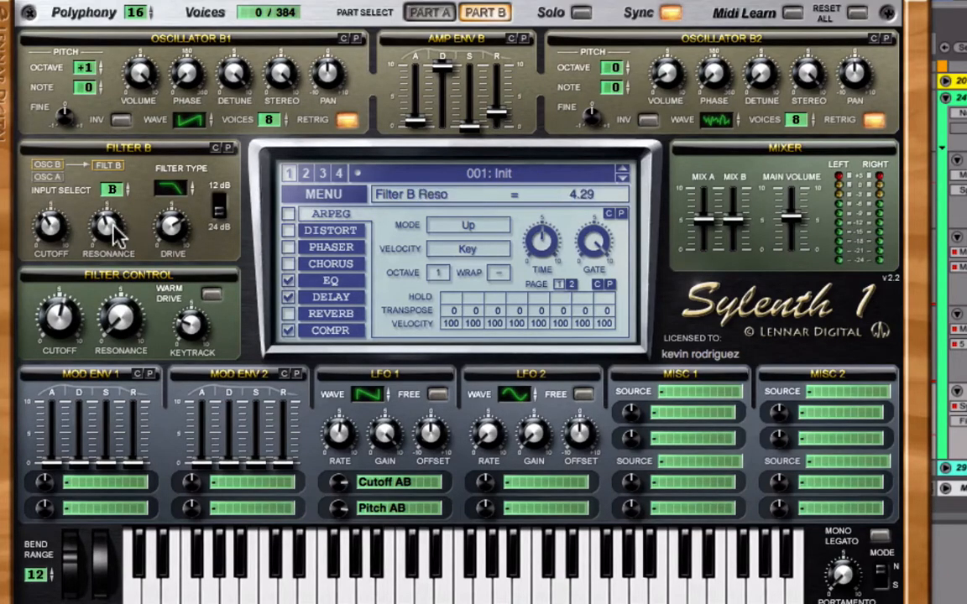
{"action": "left_click", "coordinate": [174, 231]}
Read out the Filter Control cutoff and keytrack settings, and check the Warm Drive switch, leaving it off.
{"action": "left_click", "coordinate": [65, 323]}
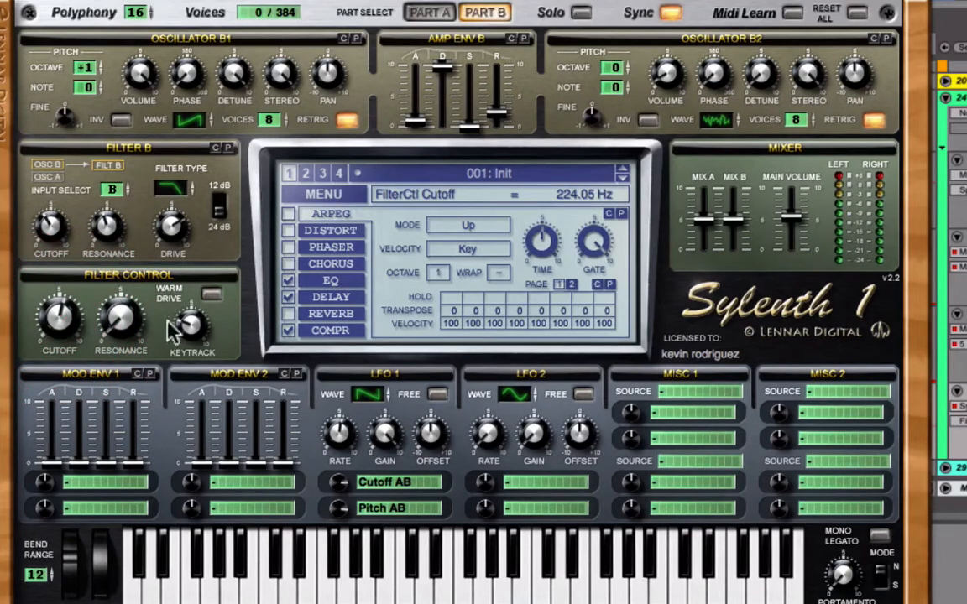
{"action": "left_click", "coordinate": [192, 328]}
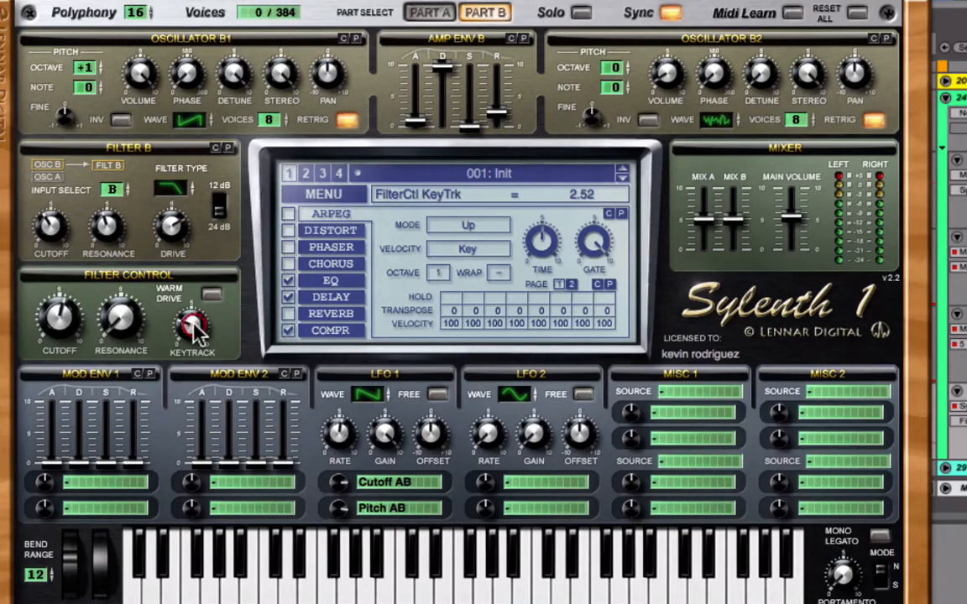
{"action": "left_click", "coordinate": [67, 322]}
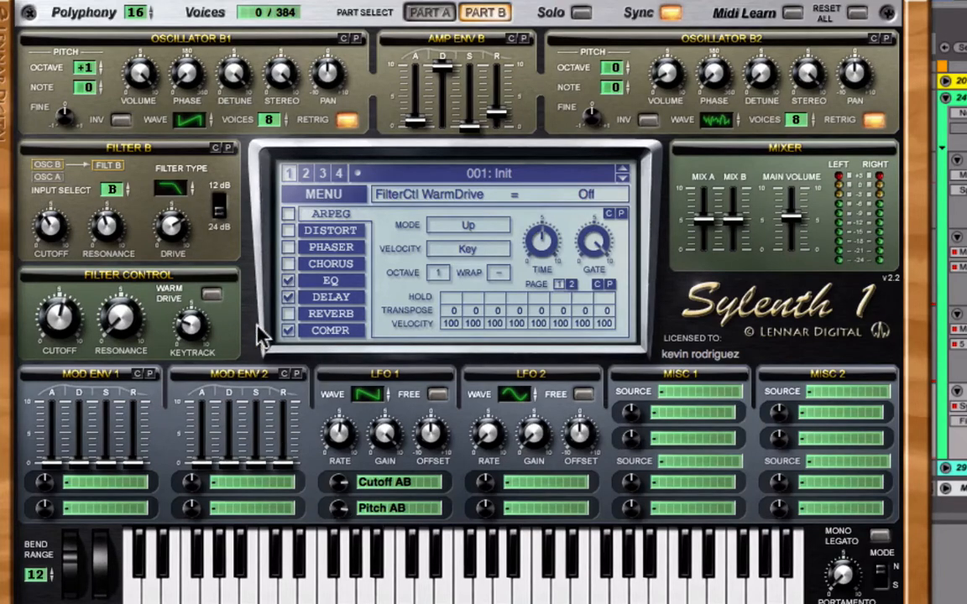
{"action": "left_click", "coordinate": [214, 299]}
{"action": "left_click", "coordinate": [214, 299]}
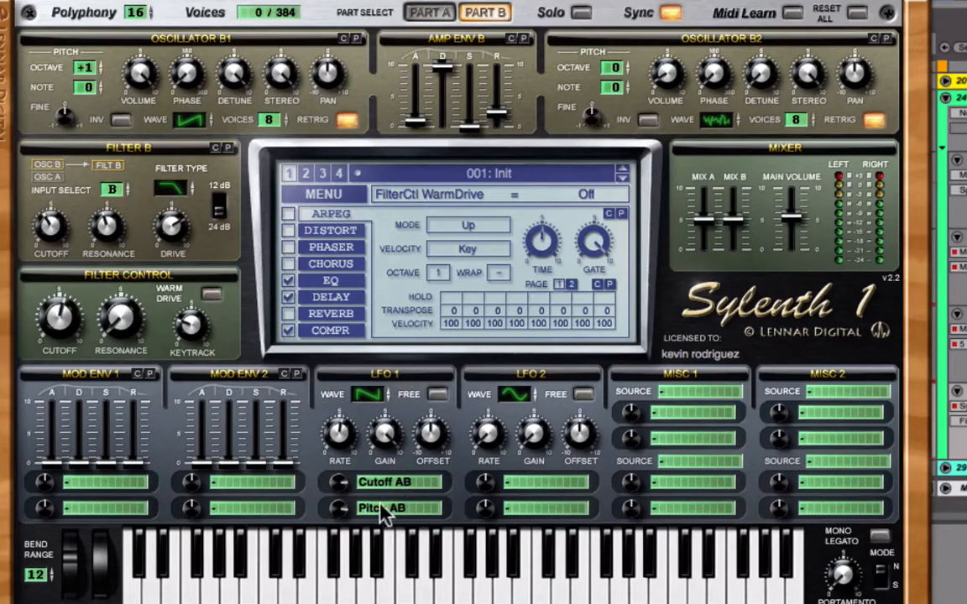
Examine LFO 1's two modulation destinations, Cutoff AB and Pitch AB, and read out their amounts.
{"action": "left_click", "coordinate": [406, 486]}
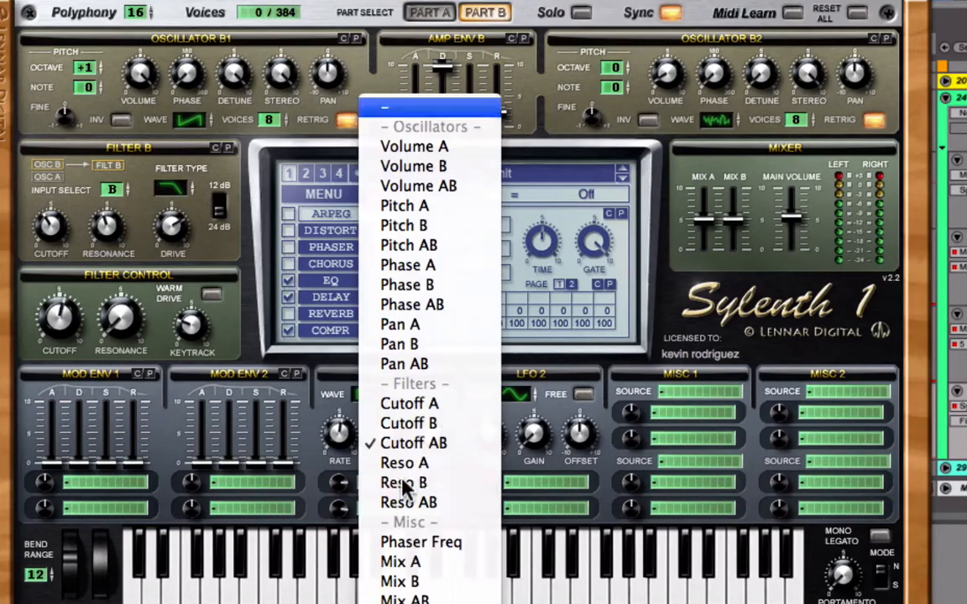
{"action": "left_click", "coordinate": [342, 500]}
{"action": "left_click", "coordinate": [377, 508]}
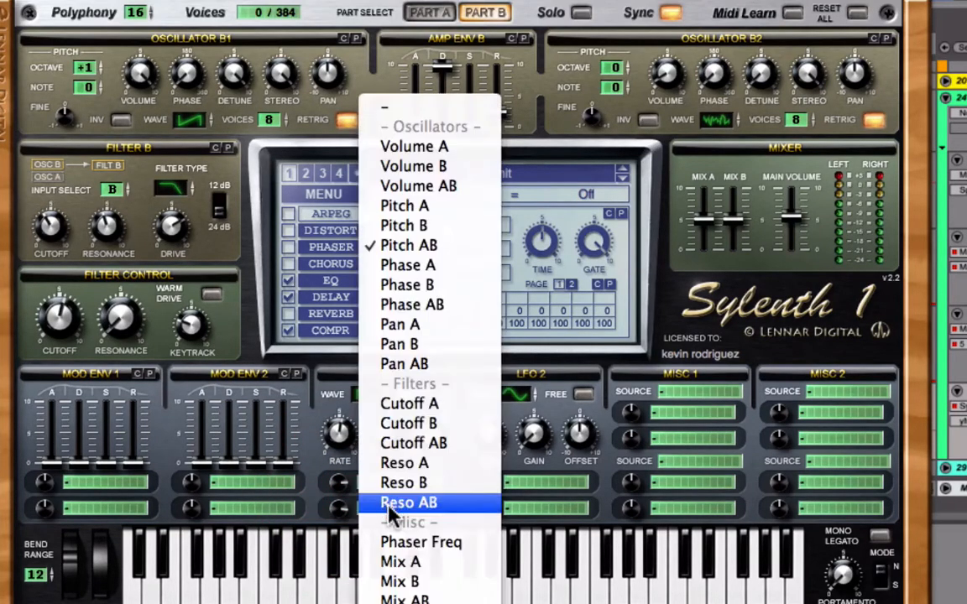
{"action": "left_click", "coordinate": [321, 482]}
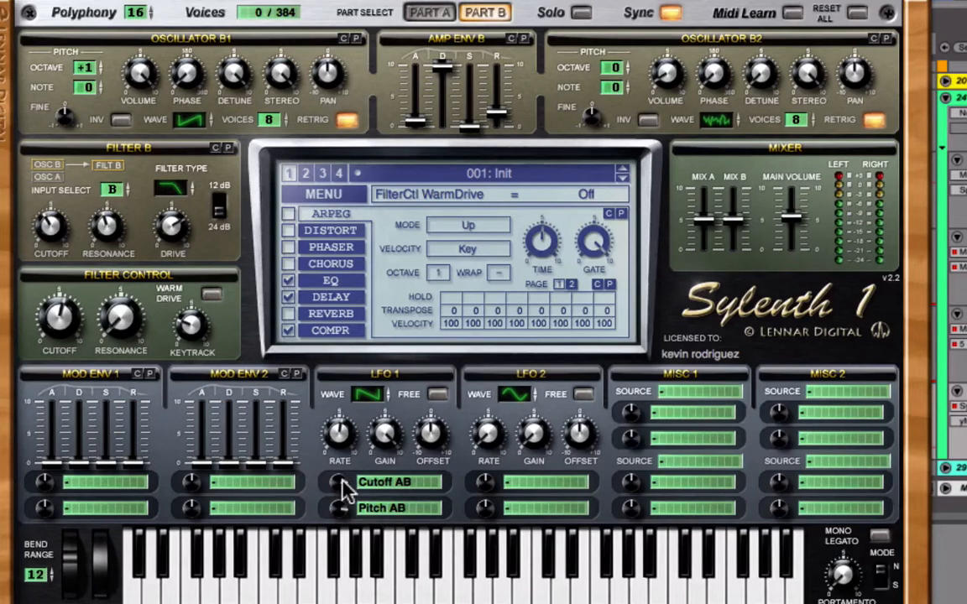
{"action": "left_click_drag", "start_coordinate": [342, 484], "coordinate": [344, 491]}
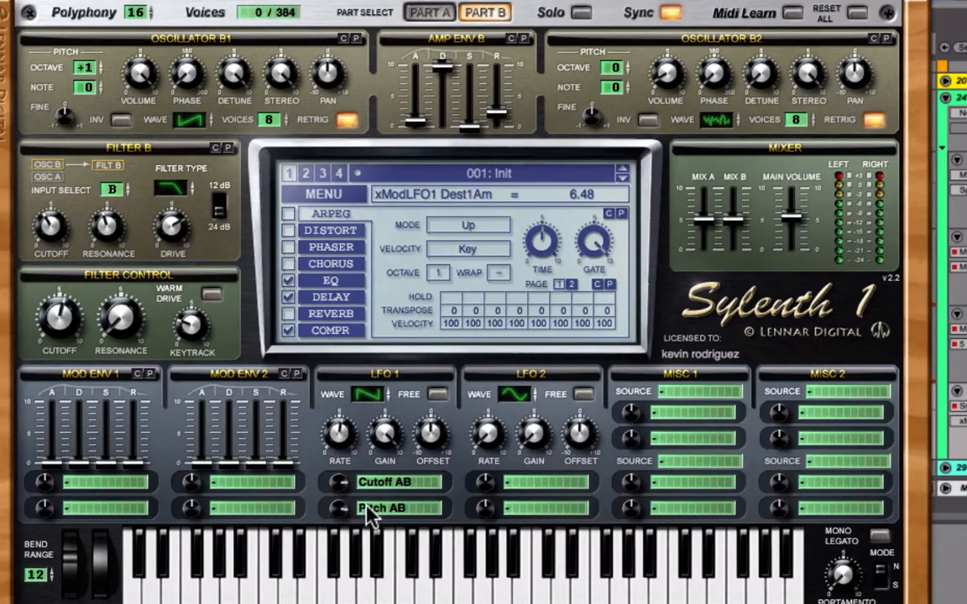
{"action": "left_click", "coordinate": [342, 507]}
Read out LFO 1's rate and wave settings.
{"action": "left_click", "coordinate": [340, 434]}
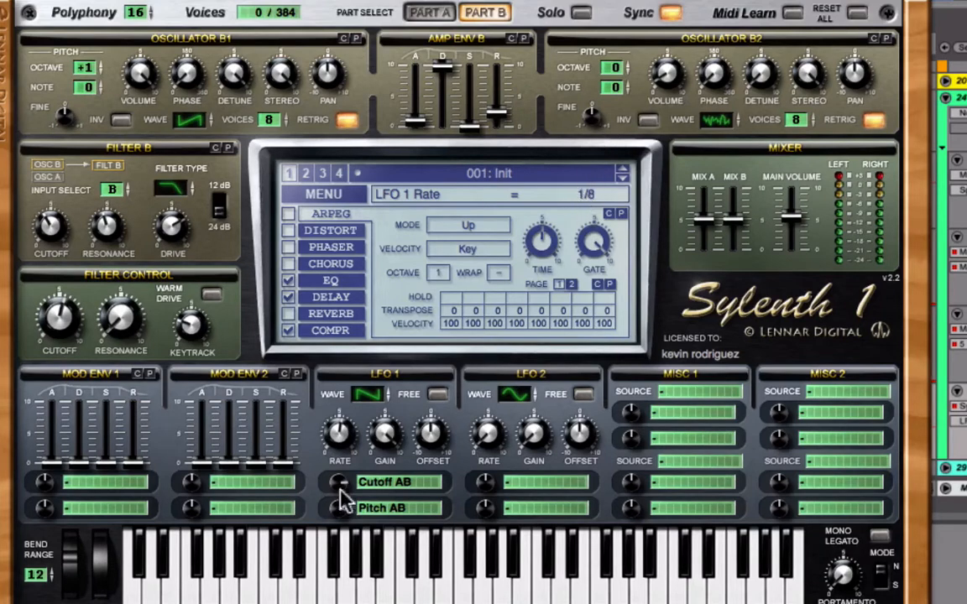
{"action": "left_click", "coordinate": [377, 402]}
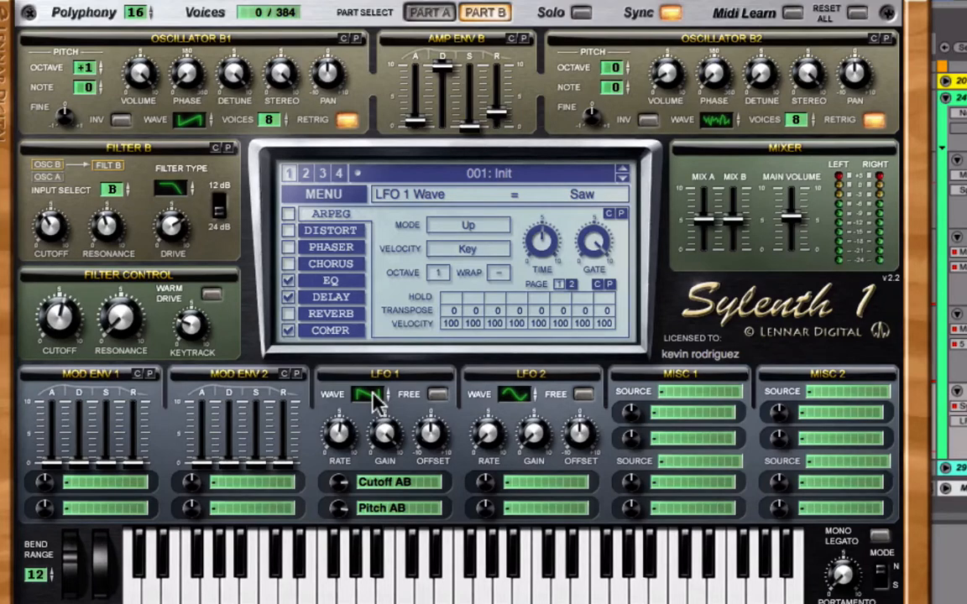
{"action": "left_click_drag", "start_coordinate": [377, 402], "coordinate": [397, 405]}
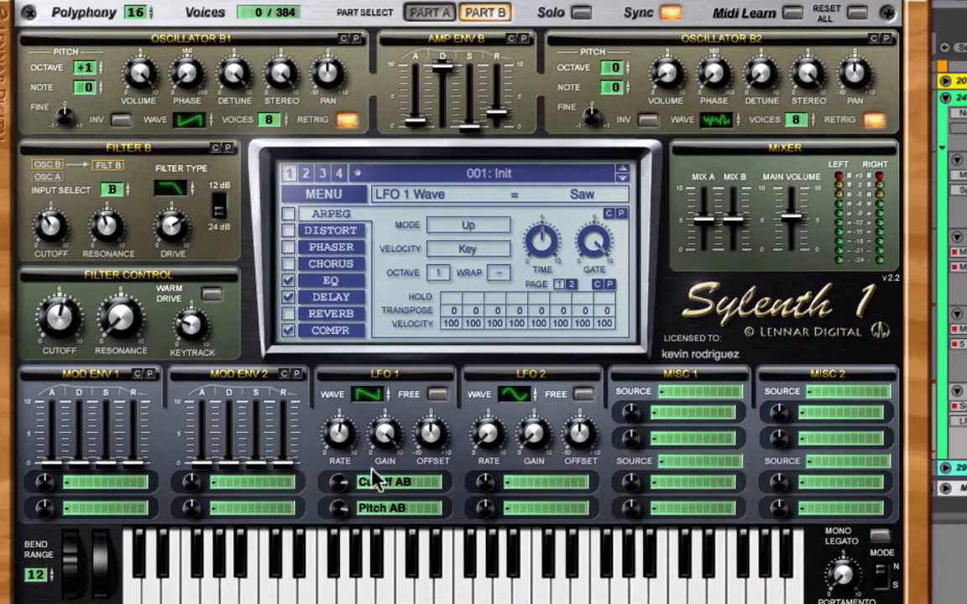
Set LFO 1's rate to 1/8D and close the Sylenth1 plug-in window.
{"action": "left_click", "coordinate": [340, 435]}
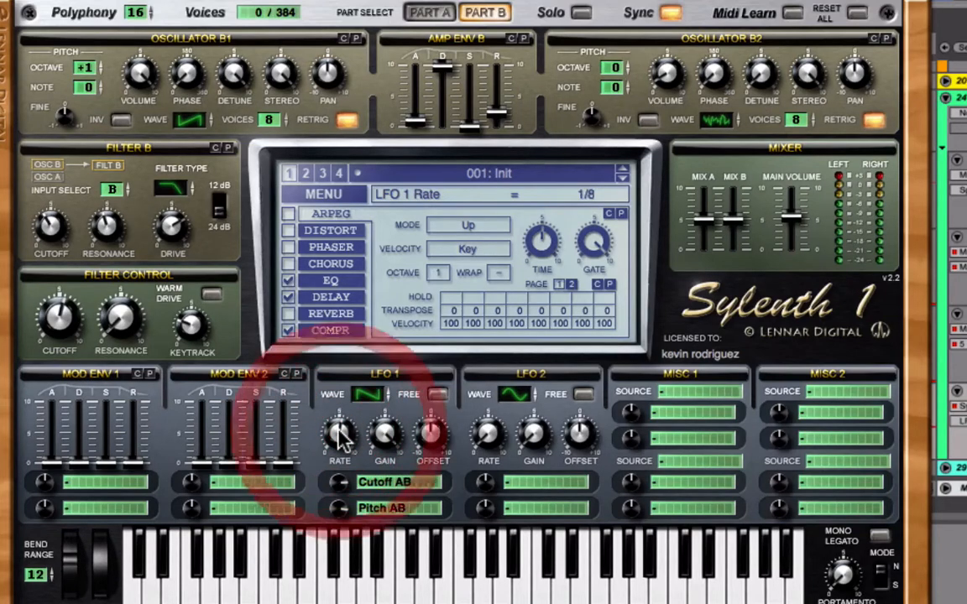
{"action": "mouse_move", "coordinate": [340, 434]}
{"action": "left_mouse_down"}
{"action": "mouse_move", "coordinate": [320, 282]}
{"action": "mouse_move", "coordinate": [325, 460]}
{"action": "mouse_move", "coordinate": [338, 428]}
{"action": "mouse_move", "coordinate": [339, 441]}
{"action": "left_mouse_up"}
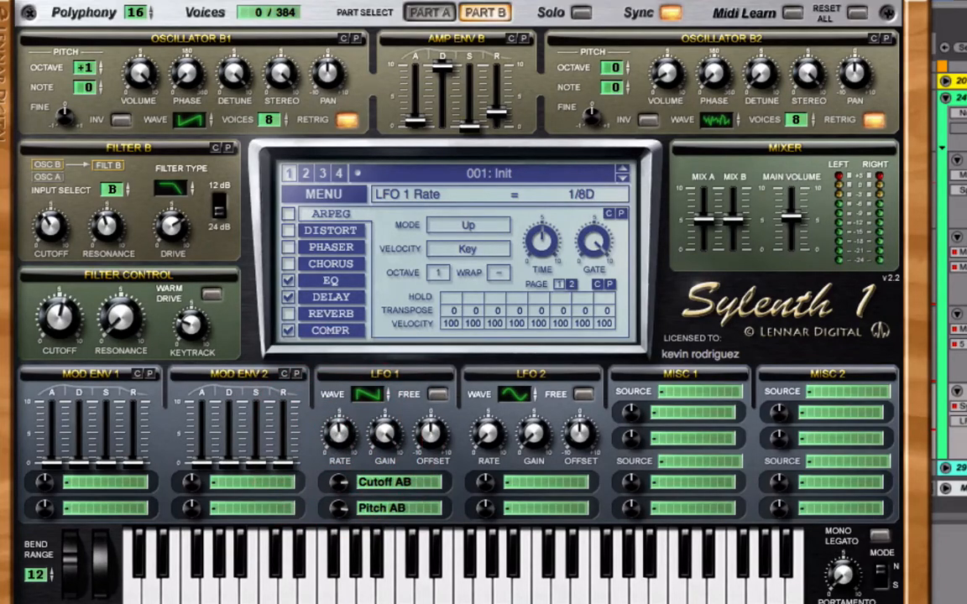
{"action": "left_click", "coordinate": [4, 5]}
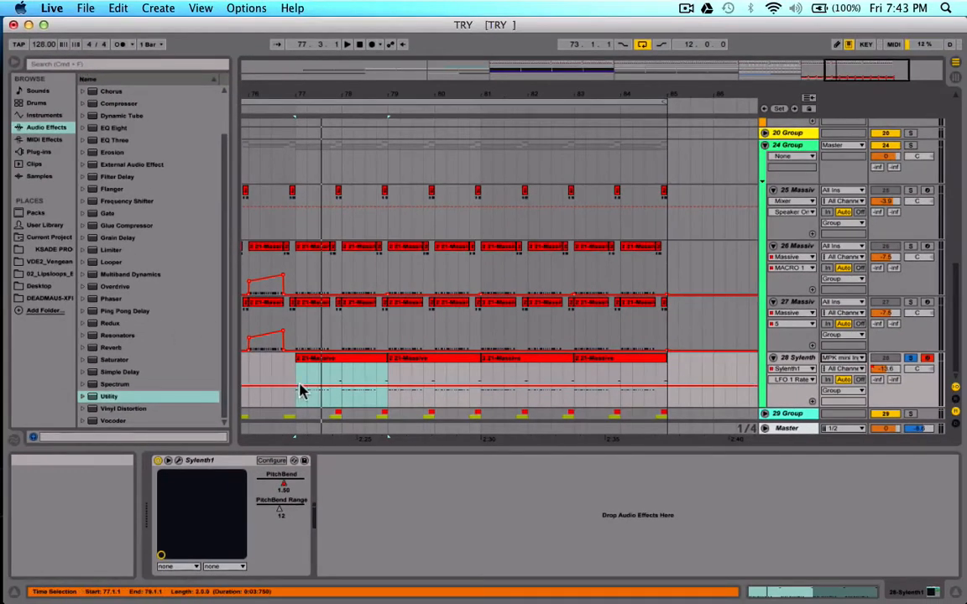
Review the notes of the 21-Massive clip at bar 77, unsolo the 28 Sylenth track and return to the device view.
{"action": "double_click", "coordinate": [363, 369]}
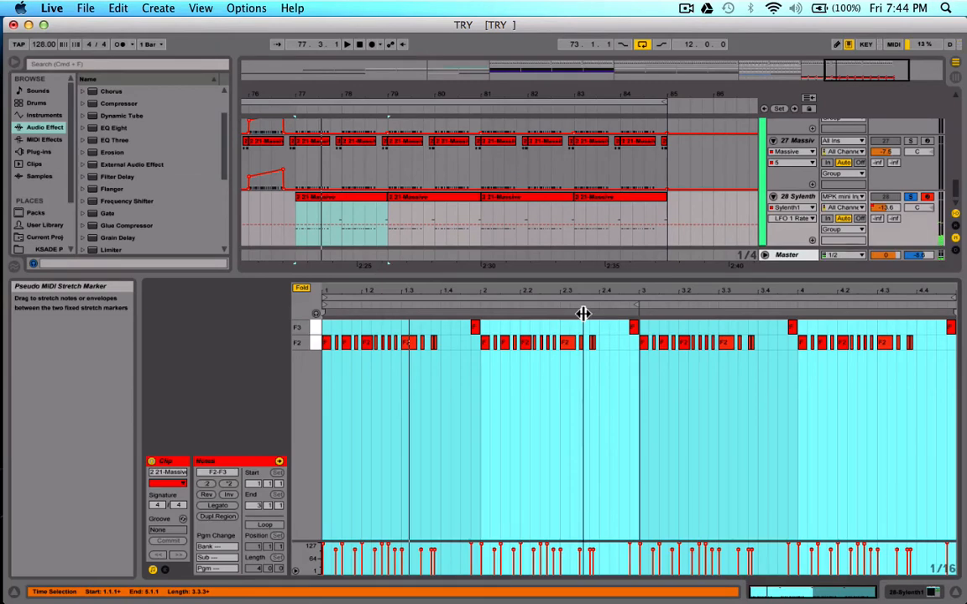
{"action": "left_click", "coordinate": [911, 197]}
{"action": "key", "text": "shift+Tab"}
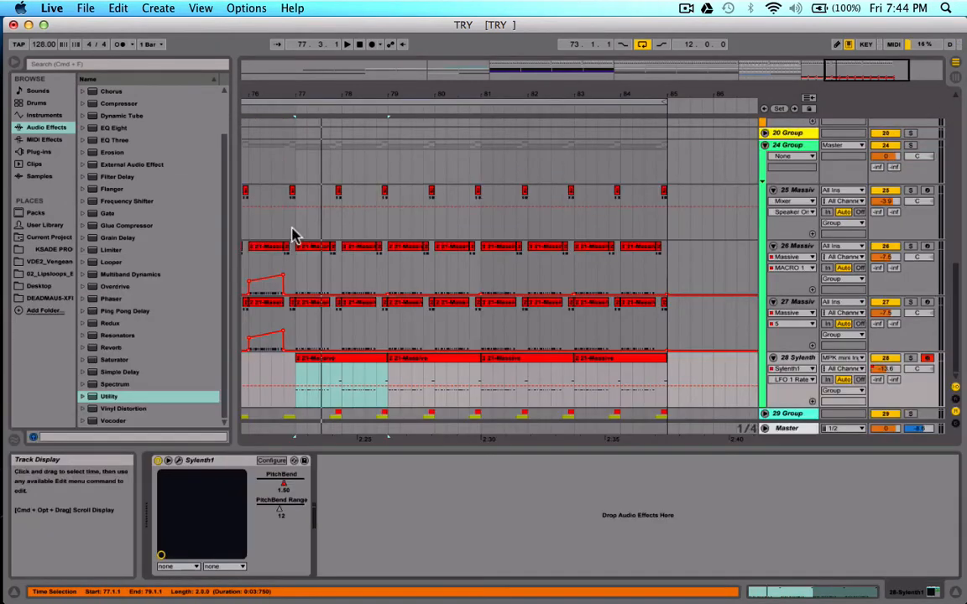
Play the full arrangement from bar 73 with the surrounding sections in view.
{"action": "scroll", "coordinate": [360, 241], "scroll_direction": "left", "scroll_amount": 5}
{"action": "left_click", "coordinate": [330, 384]}
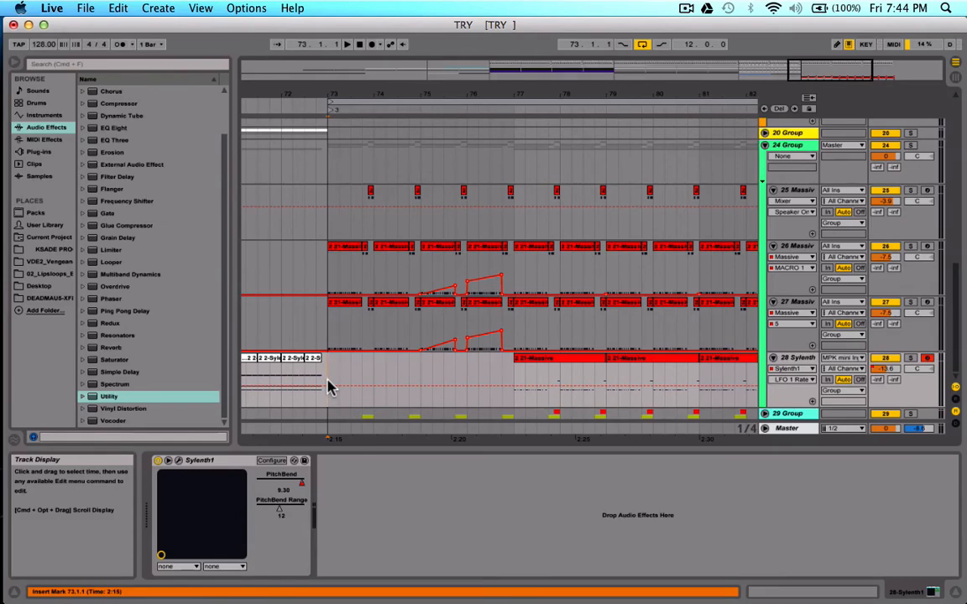
{"action": "left_click_drag", "start_coordinate": [803, 75], "coordinate": [803, 44]}
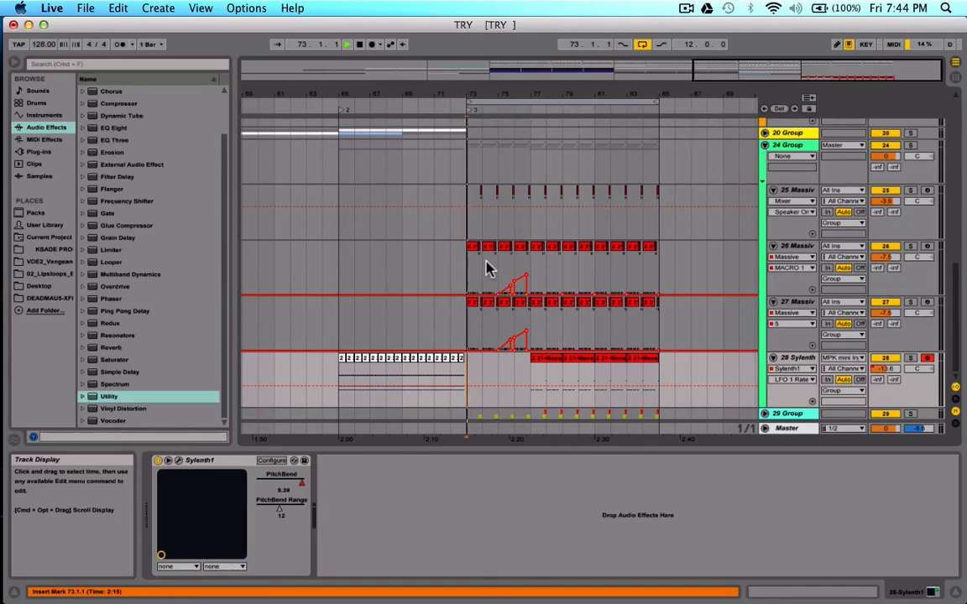
{"action": "key", "text": "space"}
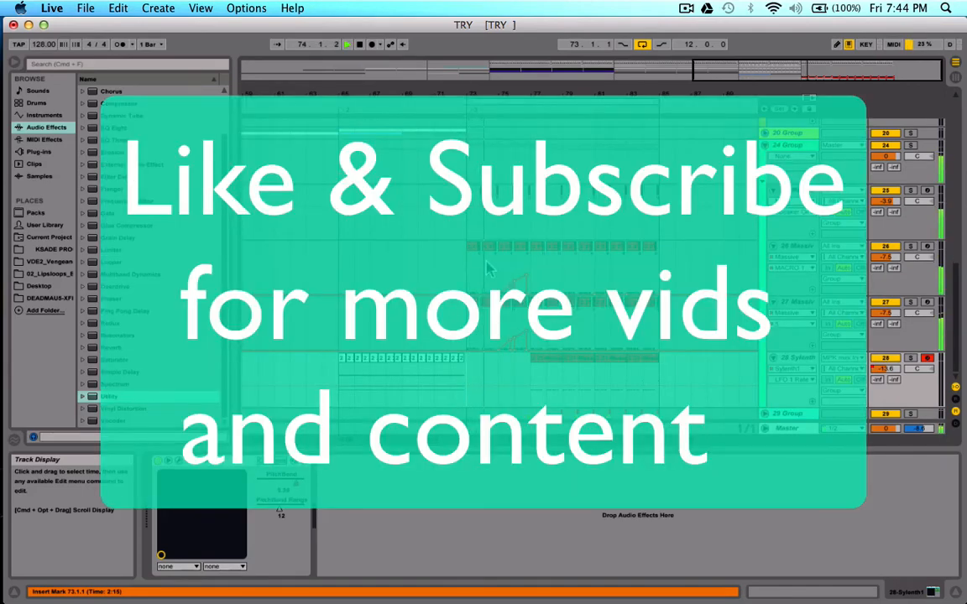